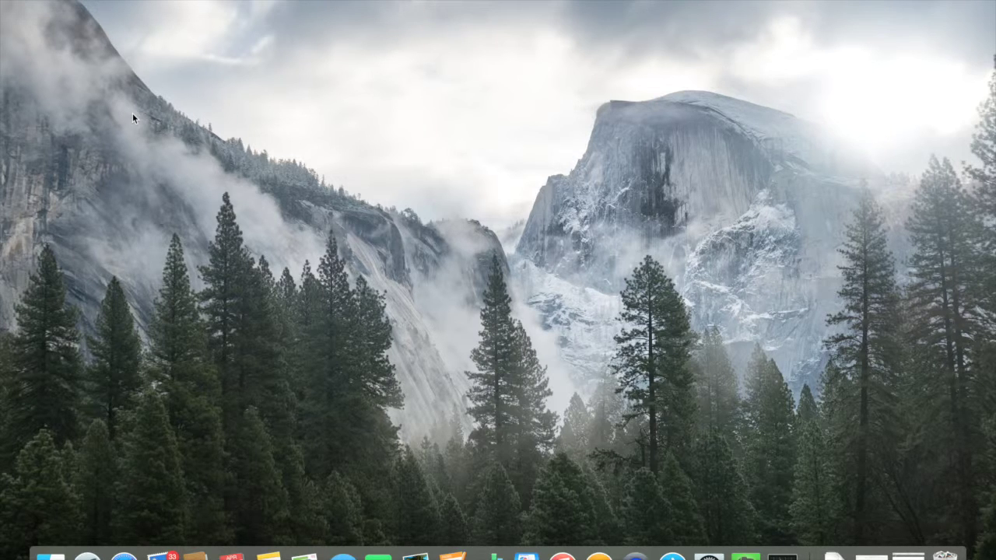
Open a Finder window and show iCloud Drive's QuickTime Player, Keynote, Numbers, Pages and Work folders
click(50, 554)
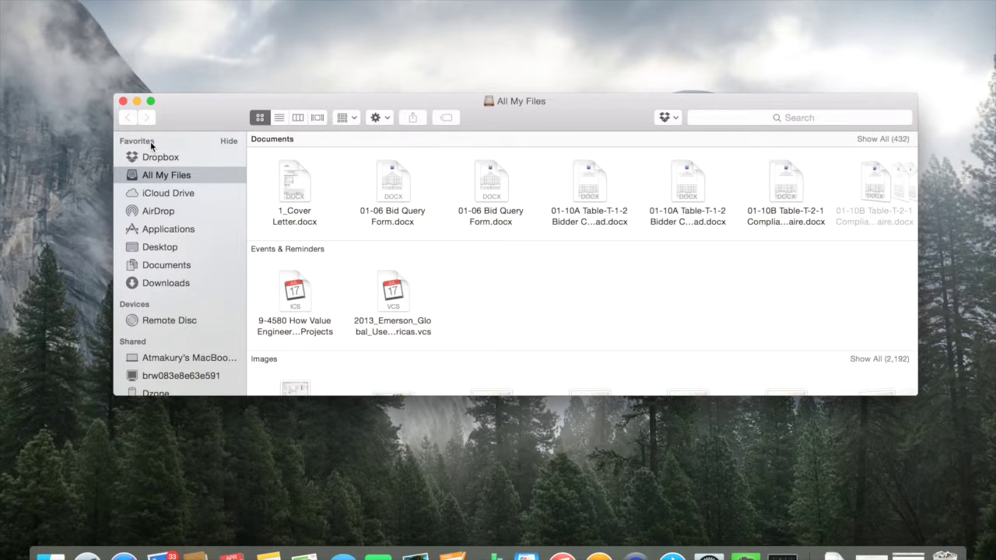
click(172, 194)
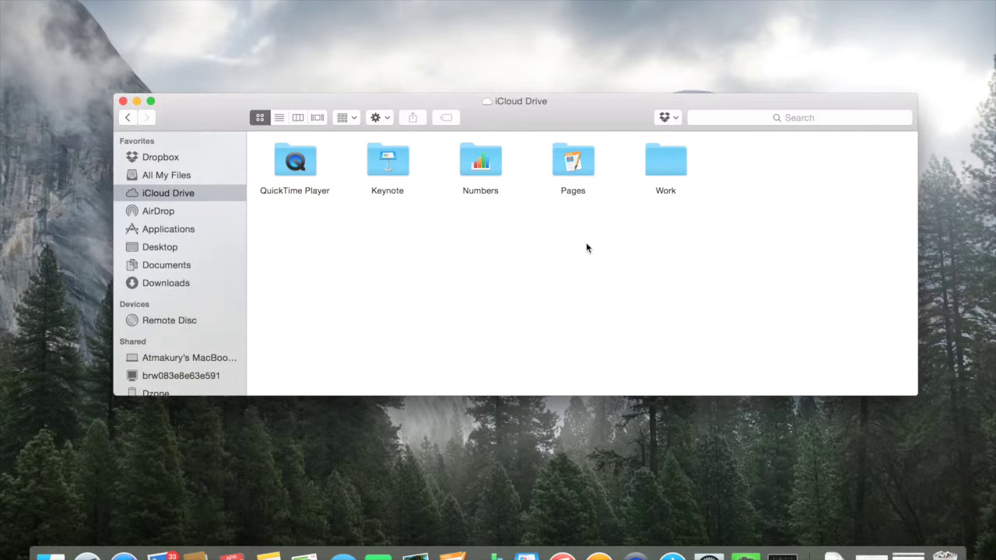
Create a new folder named 'work-1' in iCloud Drive and open it
right_click(587, 244)
click(609, 248)
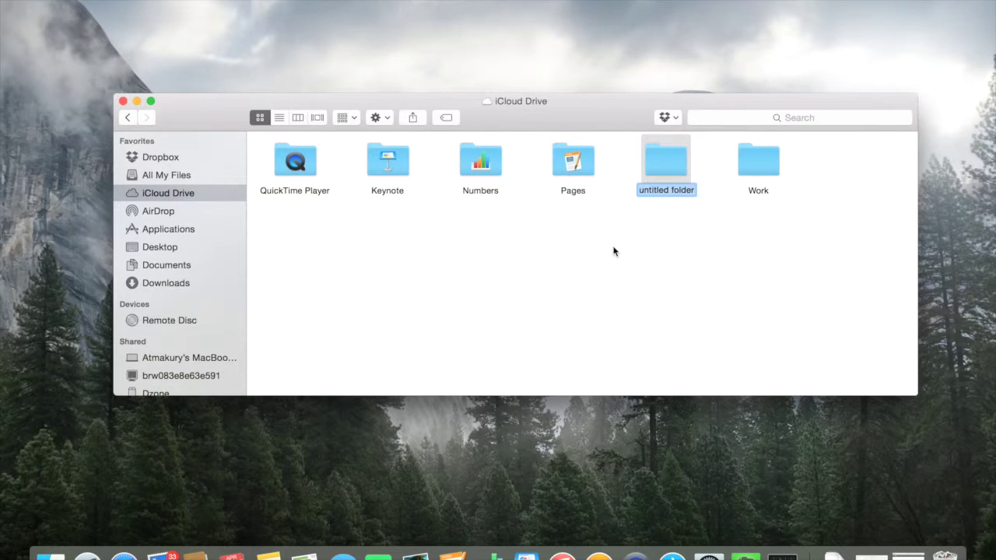
text(work-1)
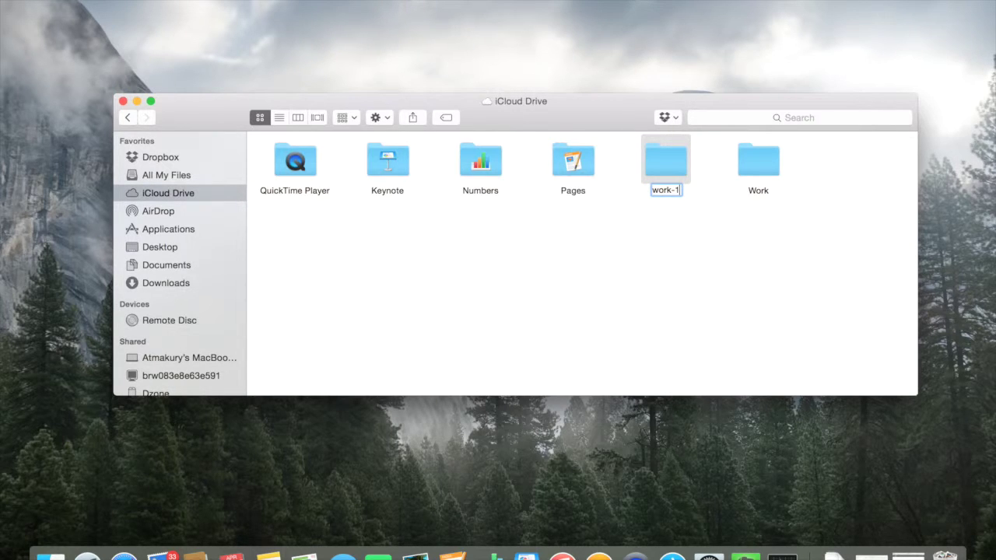
key(Return)
double_click(669, 159)
Create a folder named '123' inside work-1 and open it
right_click(527, 202)
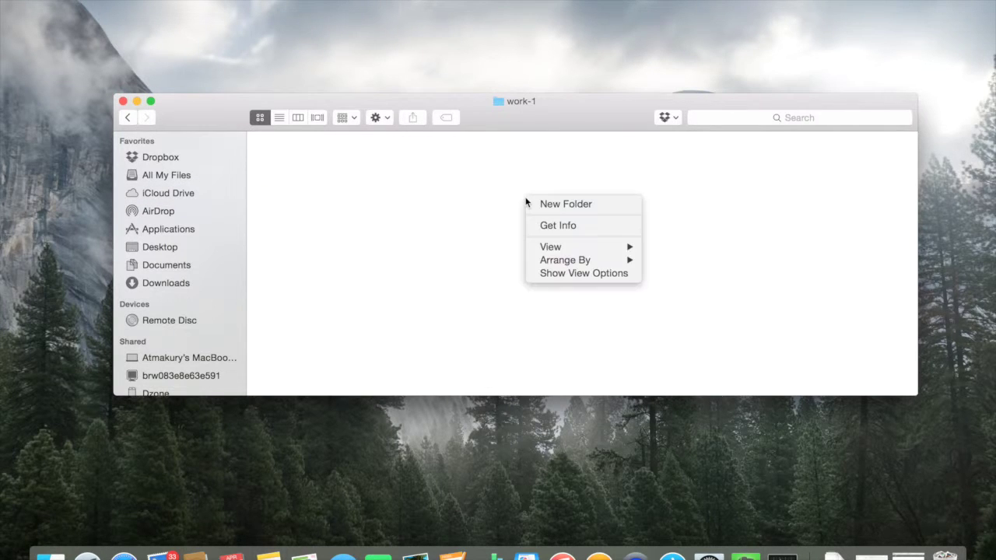
click(541, 203)
text(123)
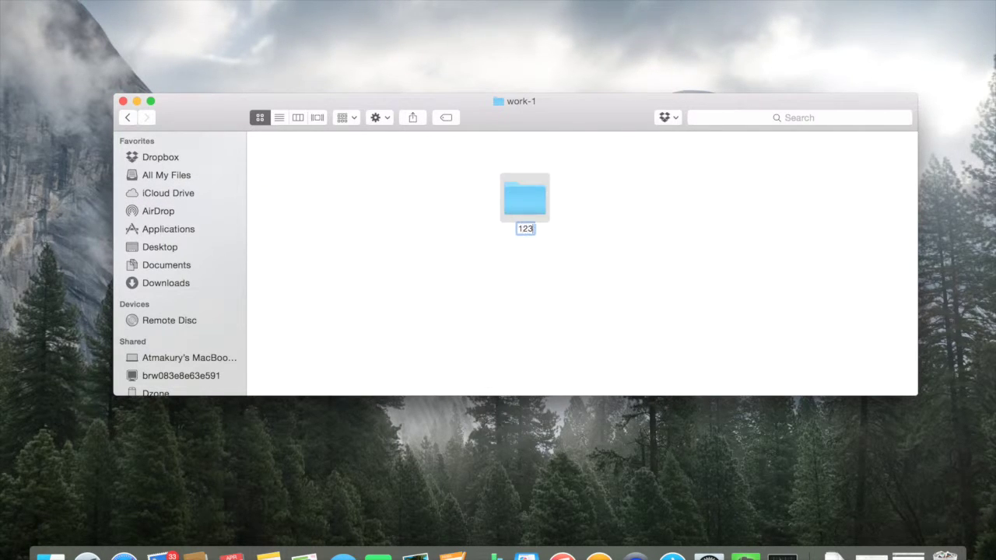
key(Return)
double_click(526, 216)
Create a folder named 'abc' inside 123, then go back up to iCloud Drive
right_click(527, 215)
click(541, 219)
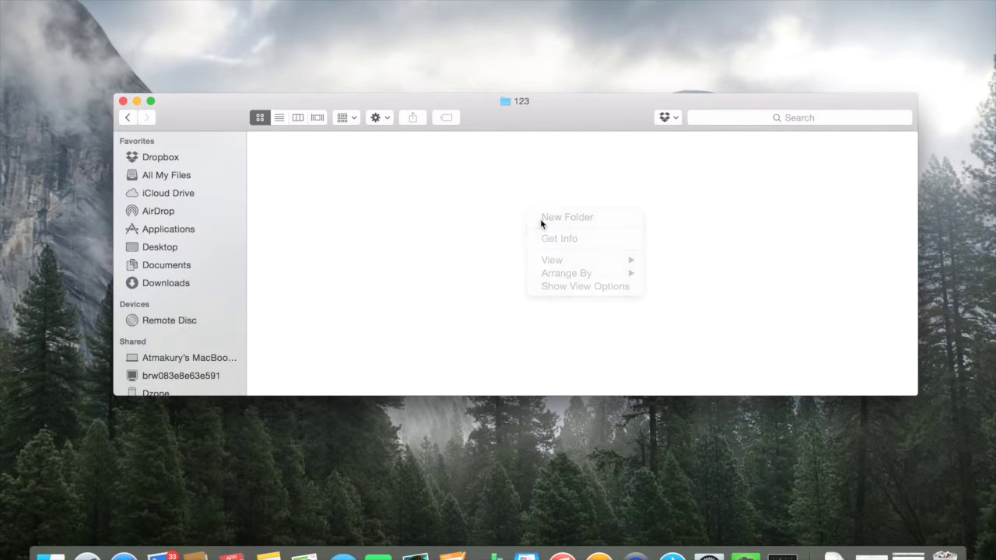
text(abc)
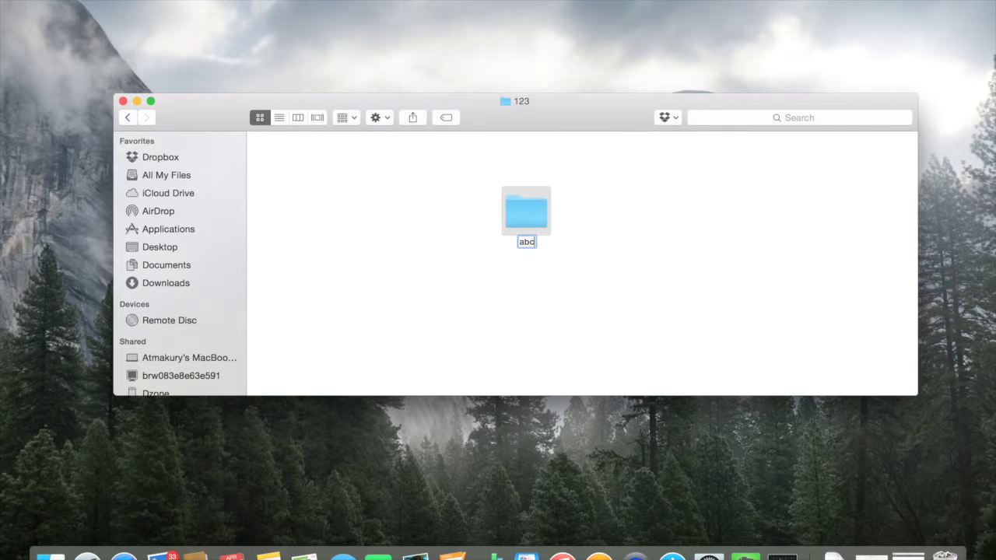
key(Return)
click(129, 118)
click(130, 117)
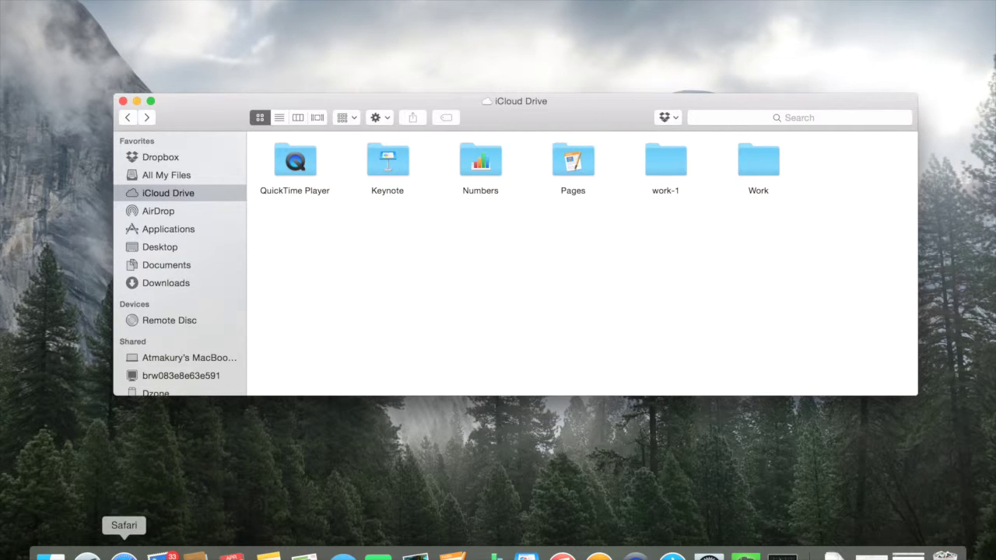
right_click(124, 555)
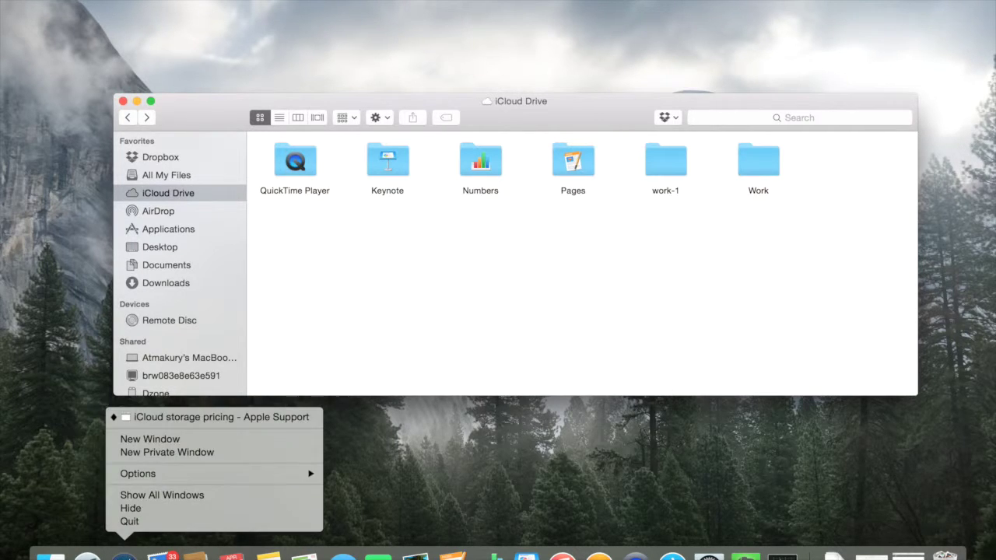
Google 'icloud drive' in a new full-screen Safari window and open Apple's iCloud Drive FAQ page
click(173, 440)
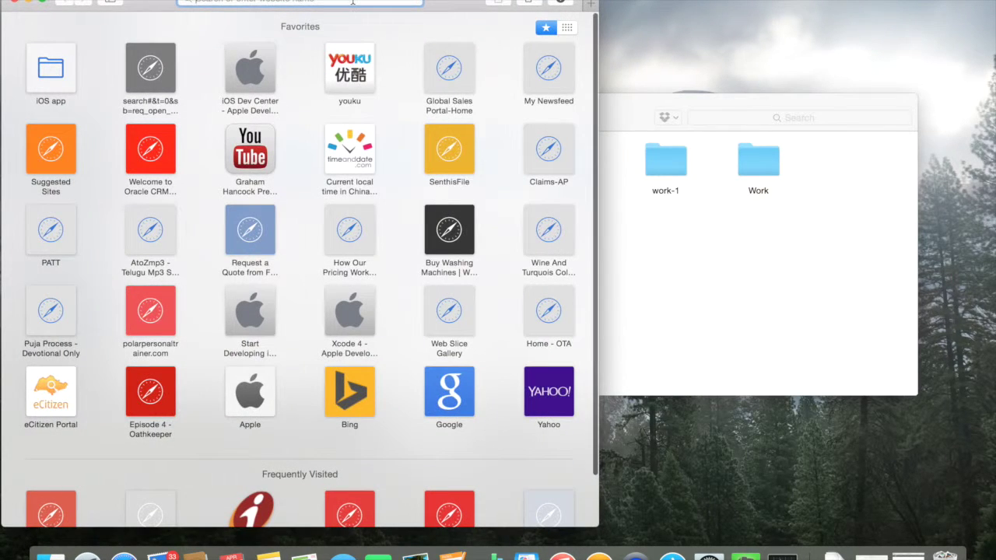
text(ic)
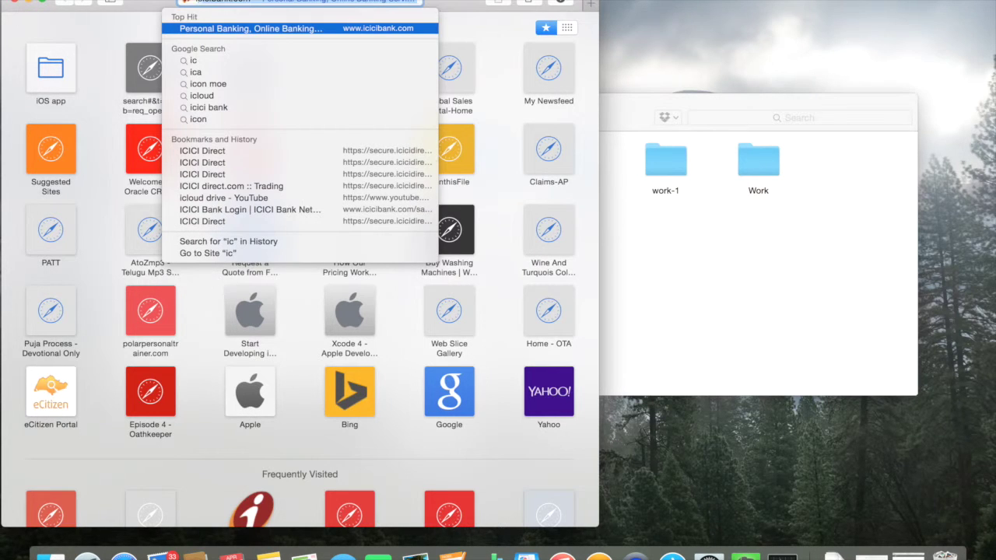
text(l)
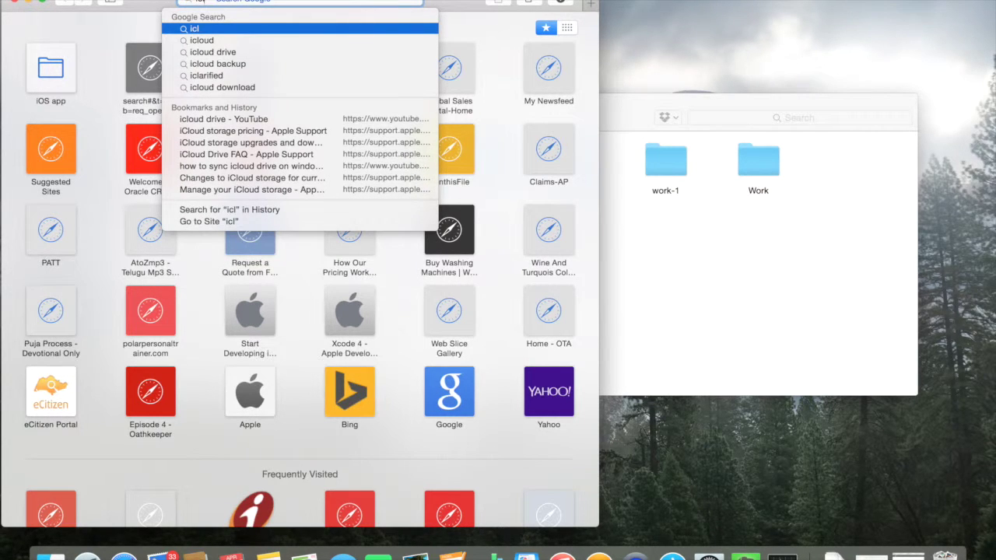
text(oud dr)
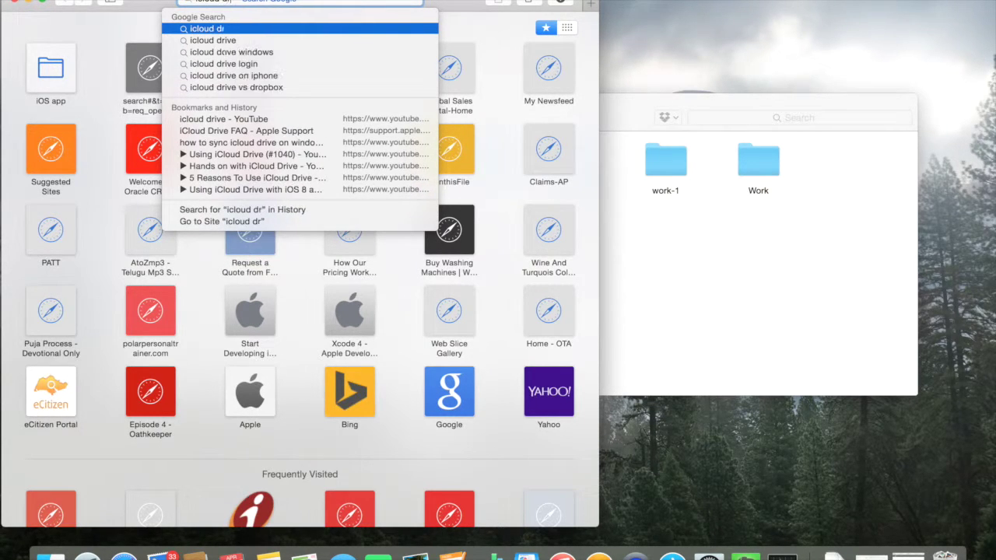
key(Down)
key(Return)
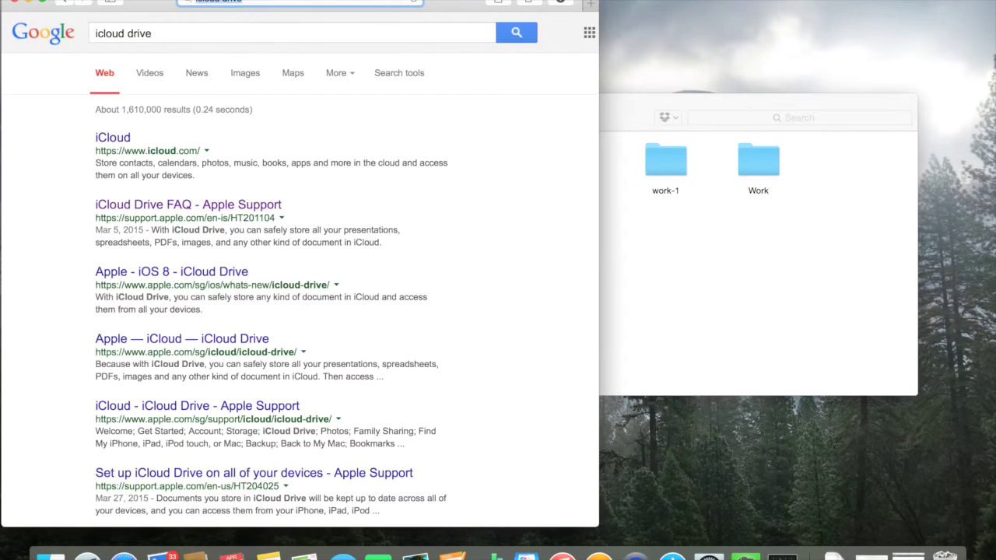
click(42, 1)
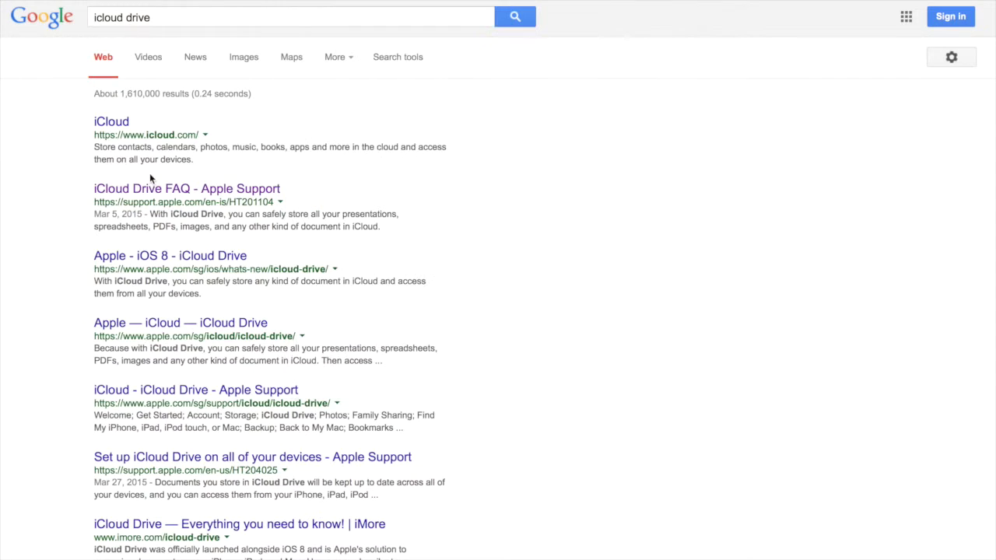
click(152, 190)
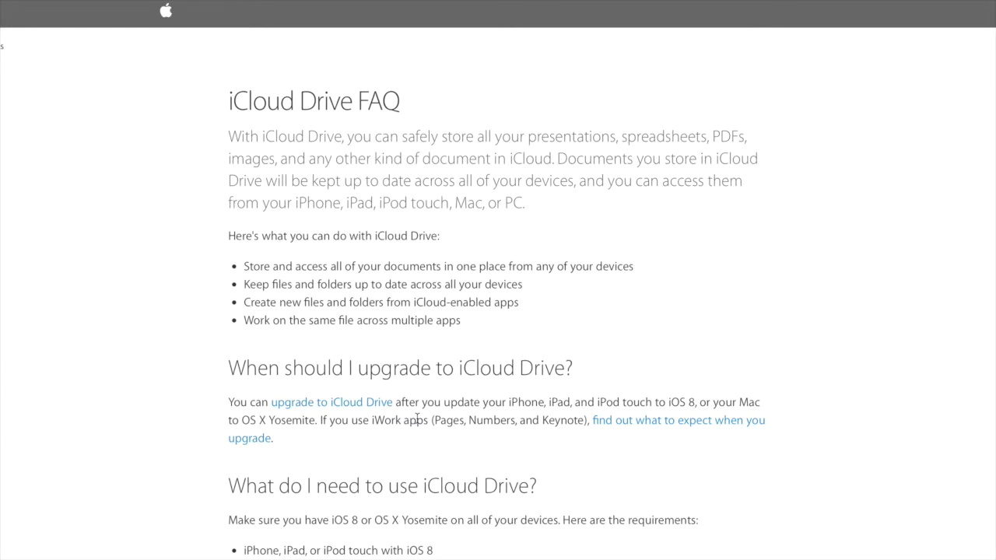
Scroll the iCloud Drive FAQ and open the article on managing iCloud storage
scroll(418, 419, down, 10)
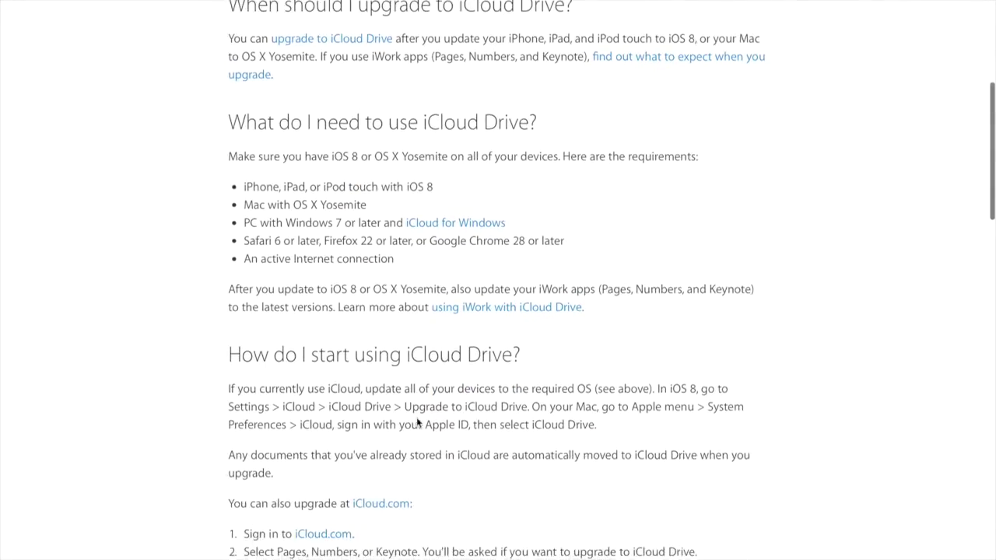
scroll(417, 420, down, 12)
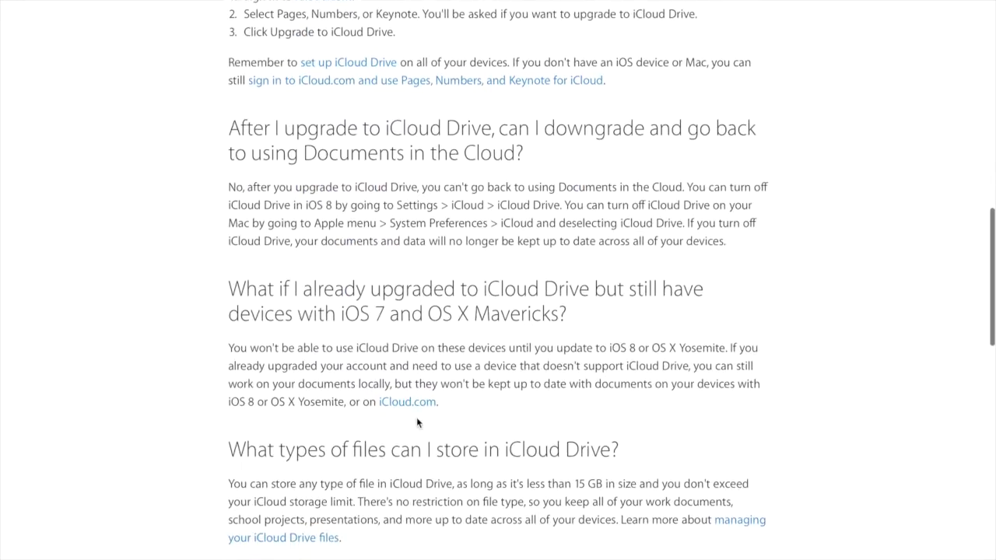
scroll(417, 422, down, 7)
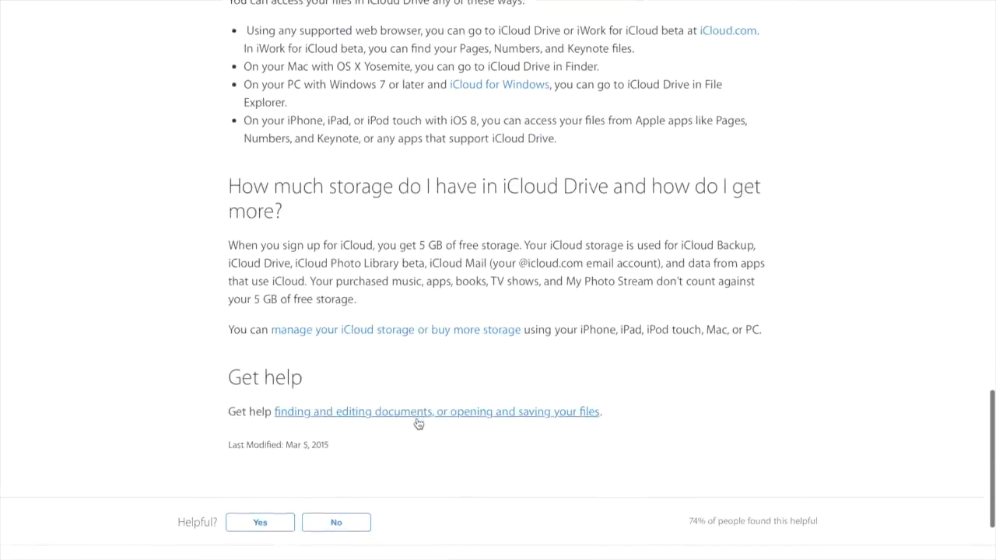
scroll(417, 421, up, 8)
scroll(417, 421, down, 12)
scroll(417, 421, up, 3)
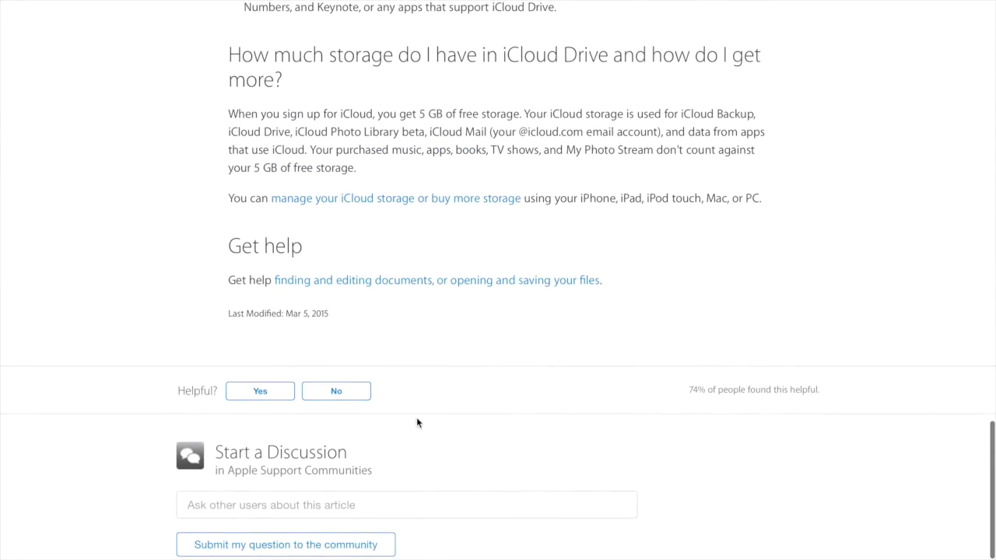
click(421, 200)
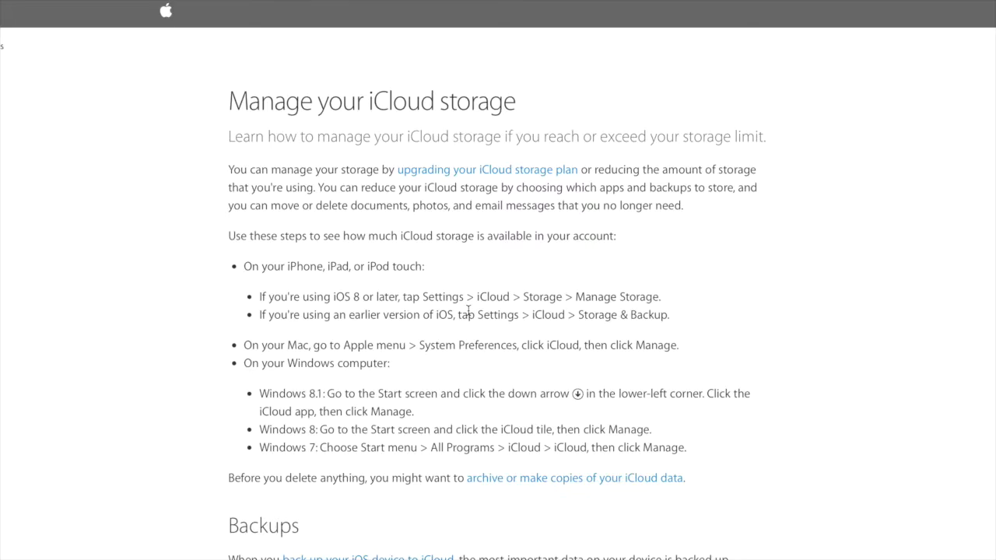
Skim the storage article and open the 'upgrading your iCloud storage plan' link
scroll(468, 310, down, 6)
scroll(467, 310, down, 10)
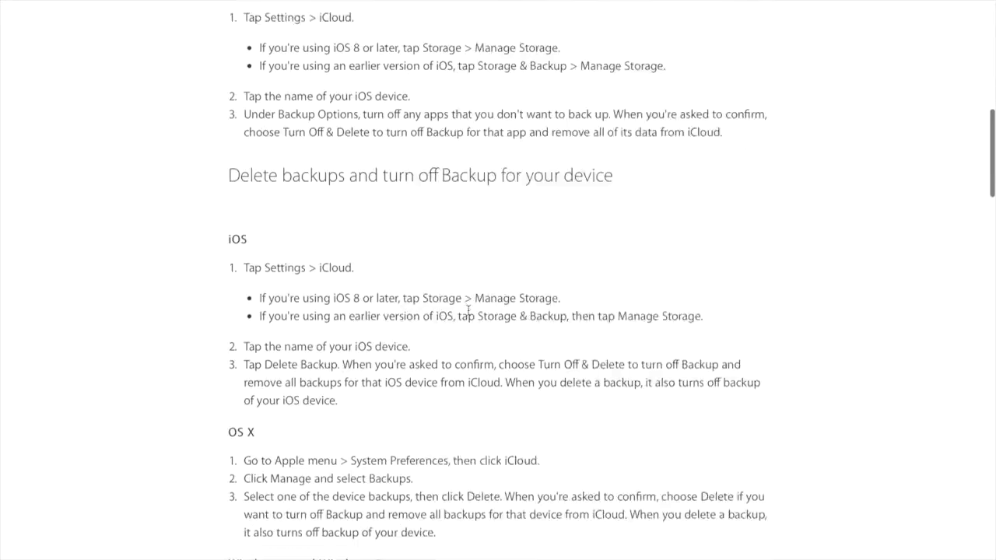
scroll(468, 314, up, 15)
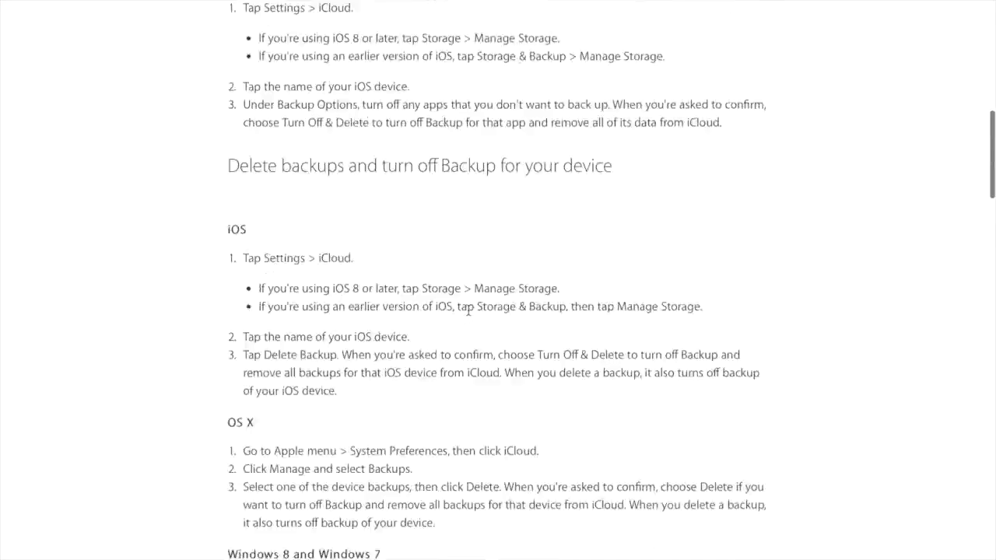
scroll(468, 311, up, 1)
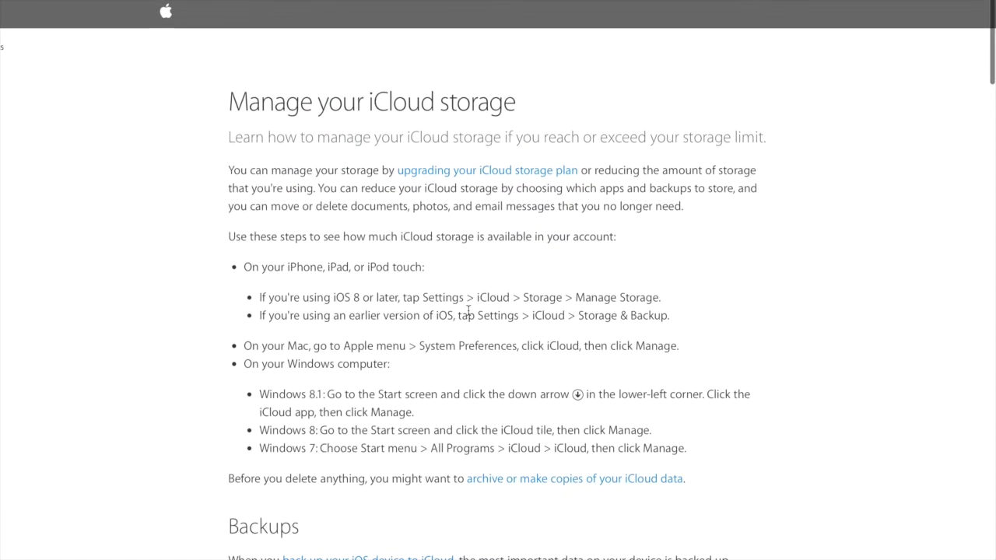
click(491, 171)
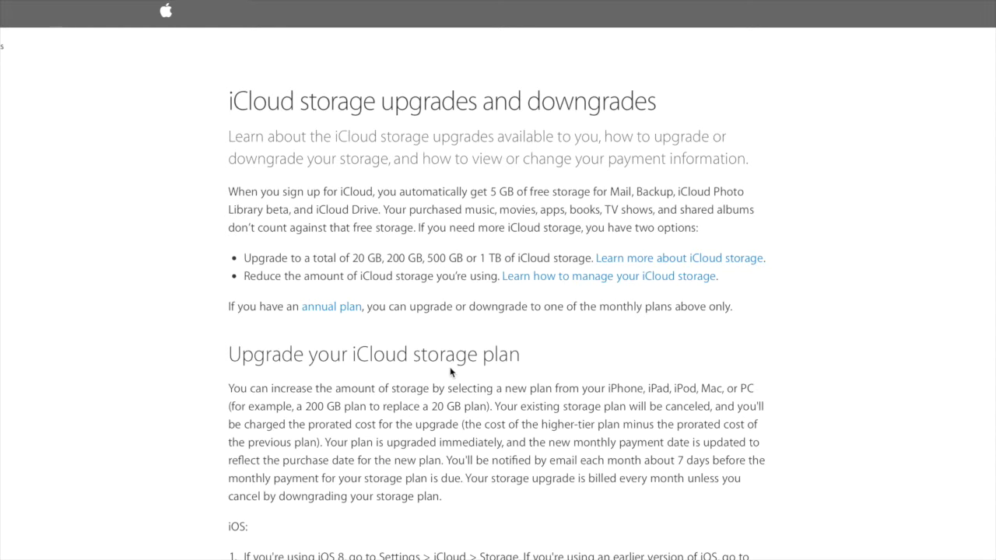
Scroll down and back through the iCloud storage upgrades and downgrades article
scroll(449, 373, down, 5)
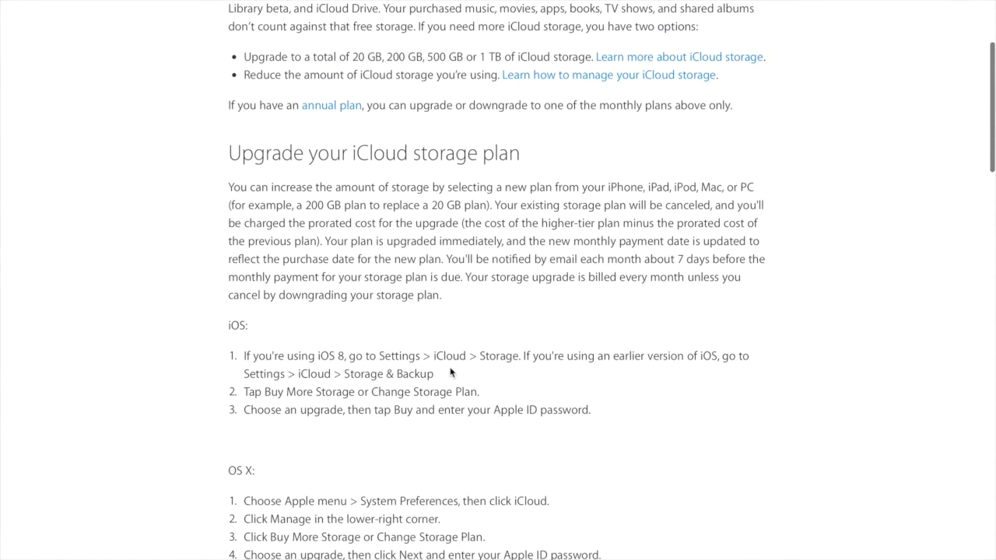
scroll(450, 372, down, 8)
scroll(452, 372, up, 13)
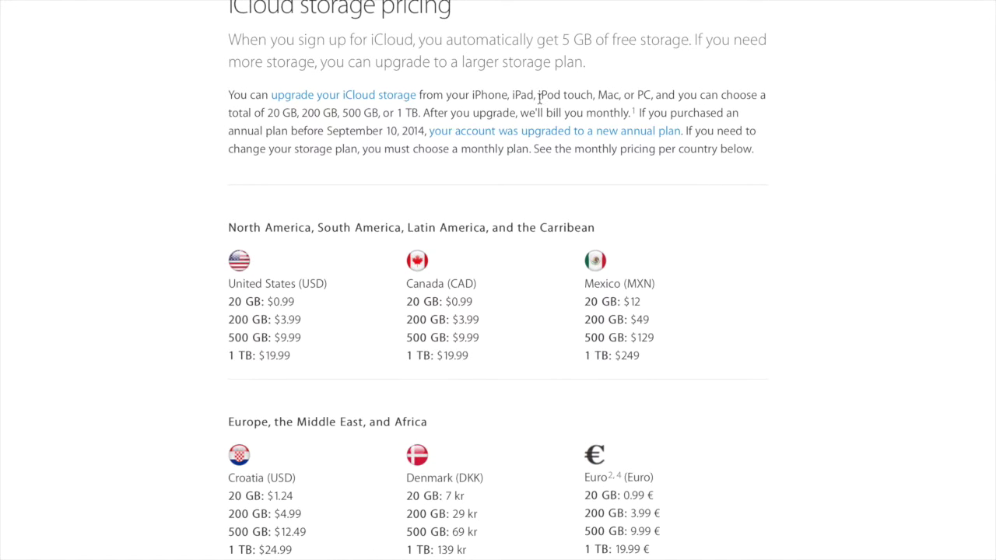
Highlight the word 'monthly' in the pricing intro and begin scrolling the country price tables
drag(584, 112, 638, 112)
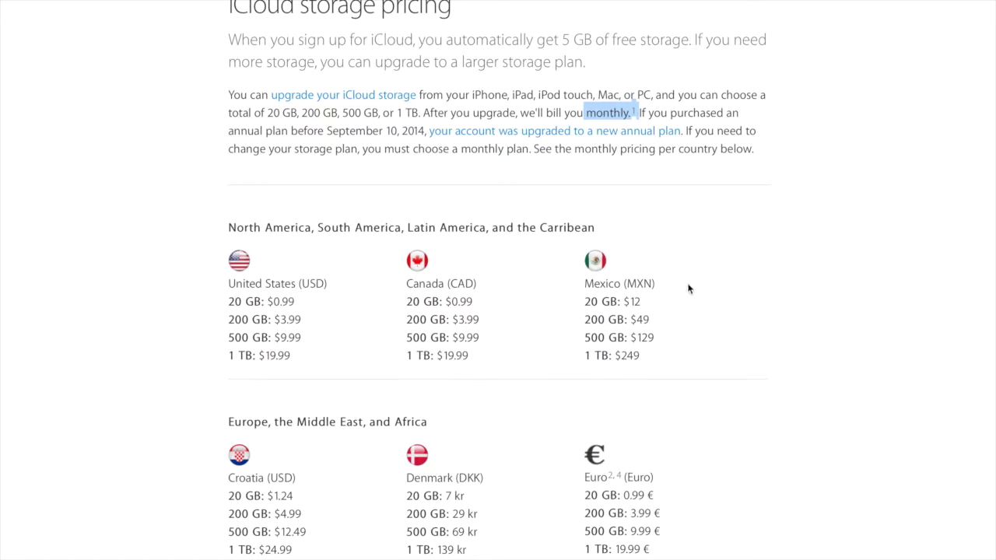
scroll(568, 401, down, 3)
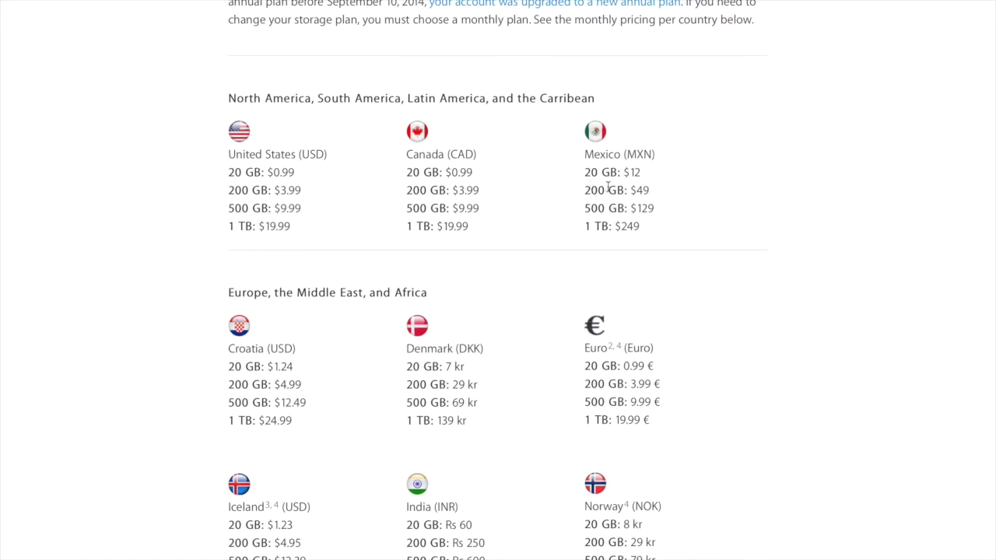
scroll(505, 406, down, 2)
scroll(505, 406, down, 5)
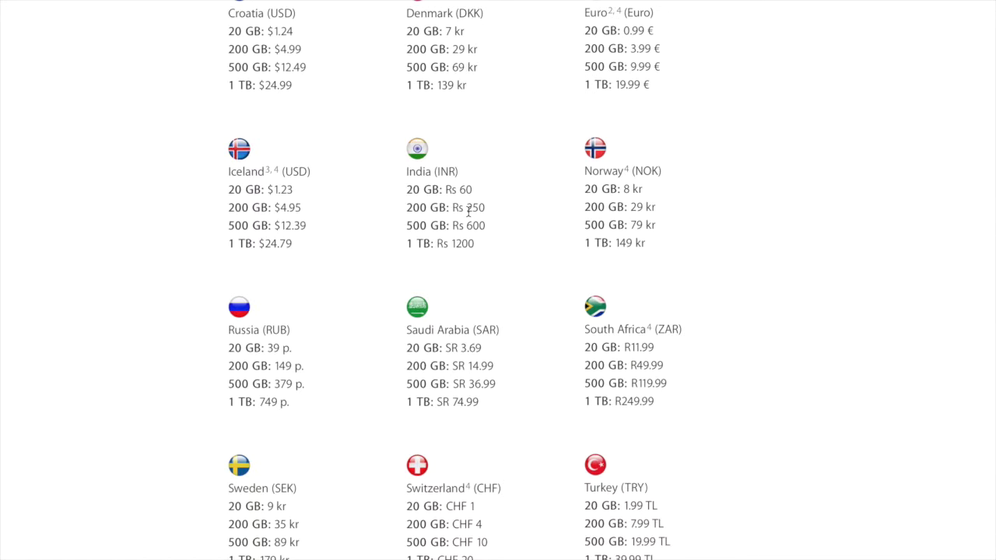
scroll(506, 303, down, 11)
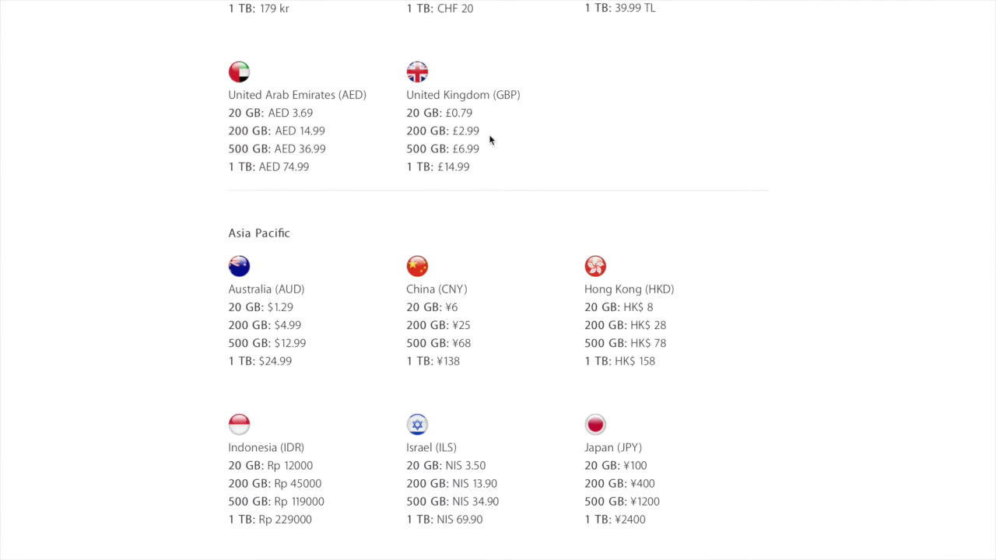
Review the remaining per-country storage prices, return to the top, and leave full screen
scroll(489, 139, down, 3)
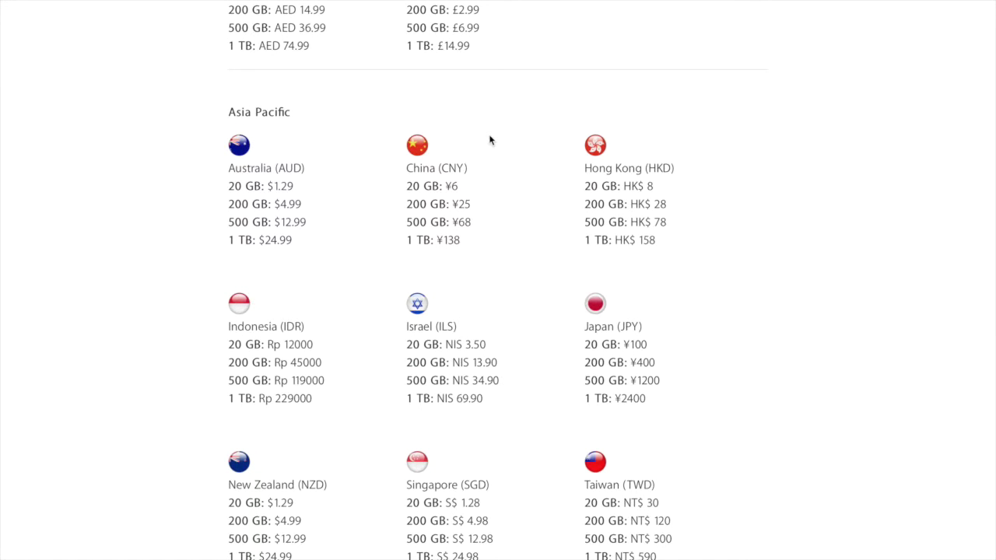
scroll(500, 281, down, 3)
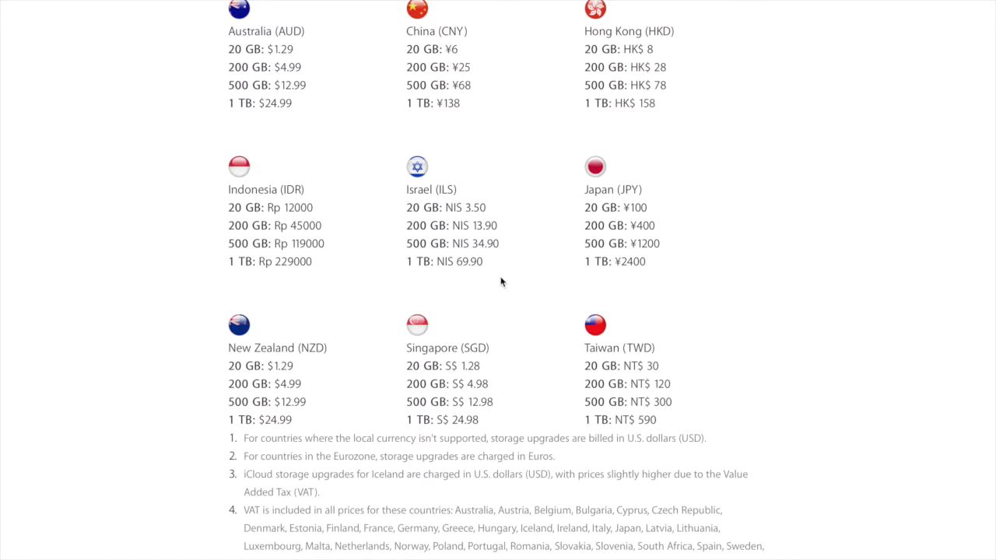
scroll(500, 282, down, 1)
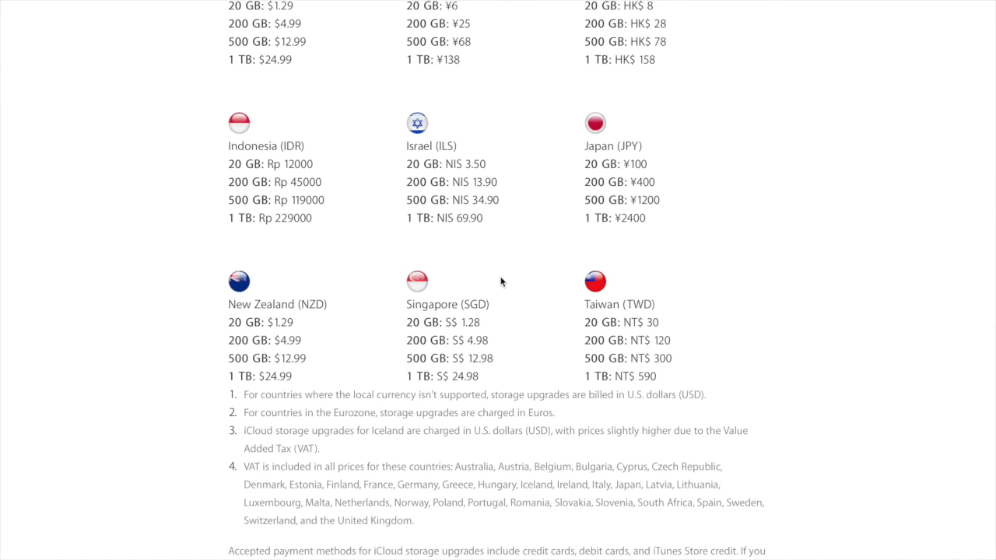
scroll(500, 282, down, 1)
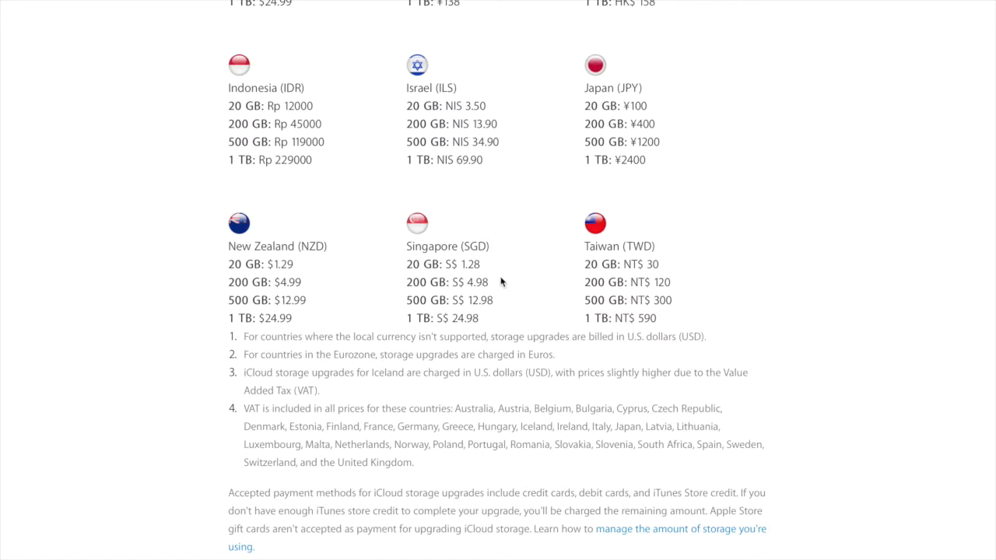
scroll(501, 281, up, 15)
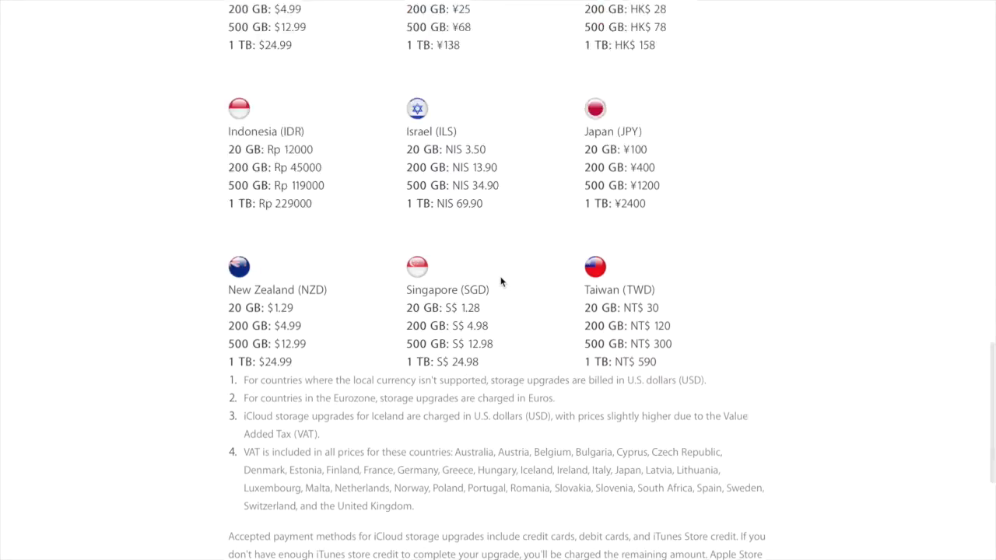
scroll(500, 282, up, 10)
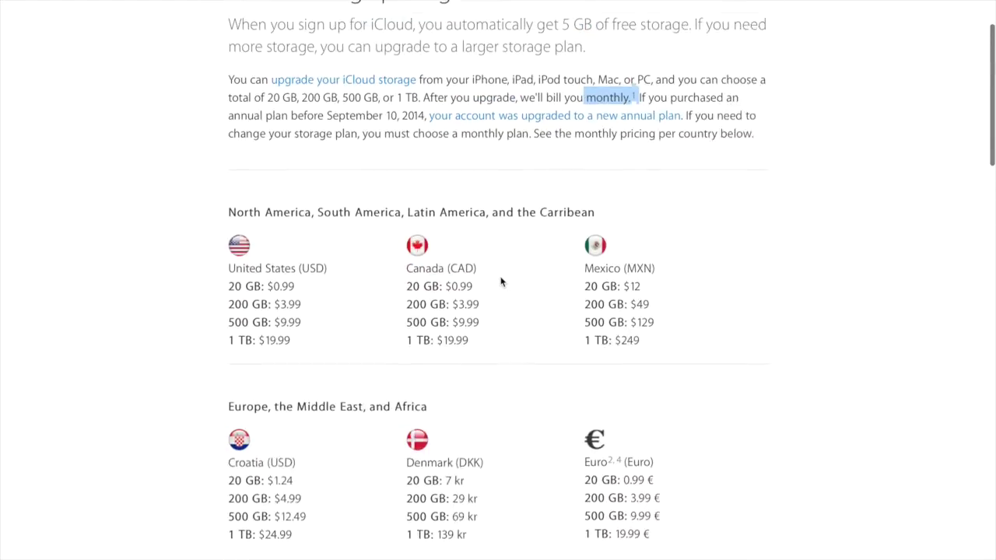
scroll(501, 282, down, 5)
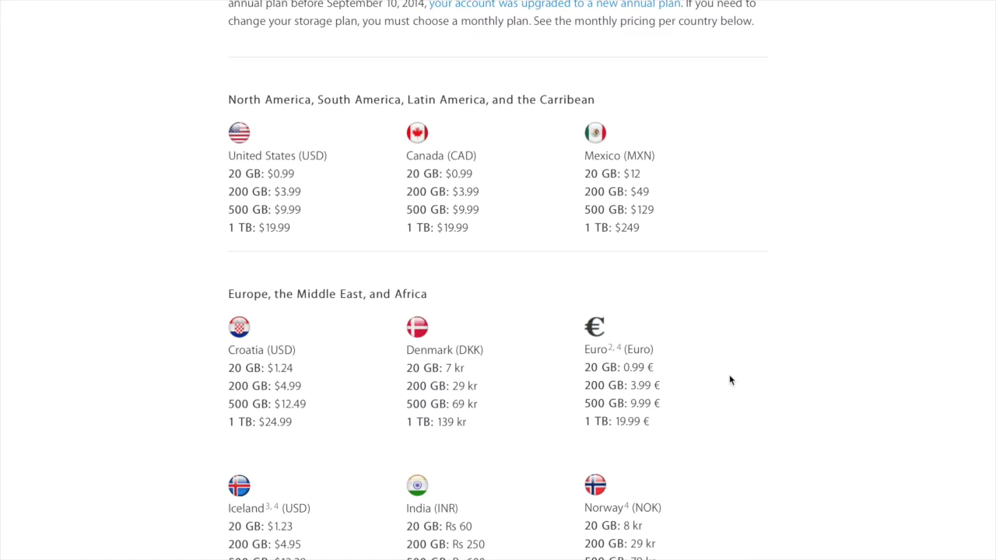
scroll(721, 276, up, 3)
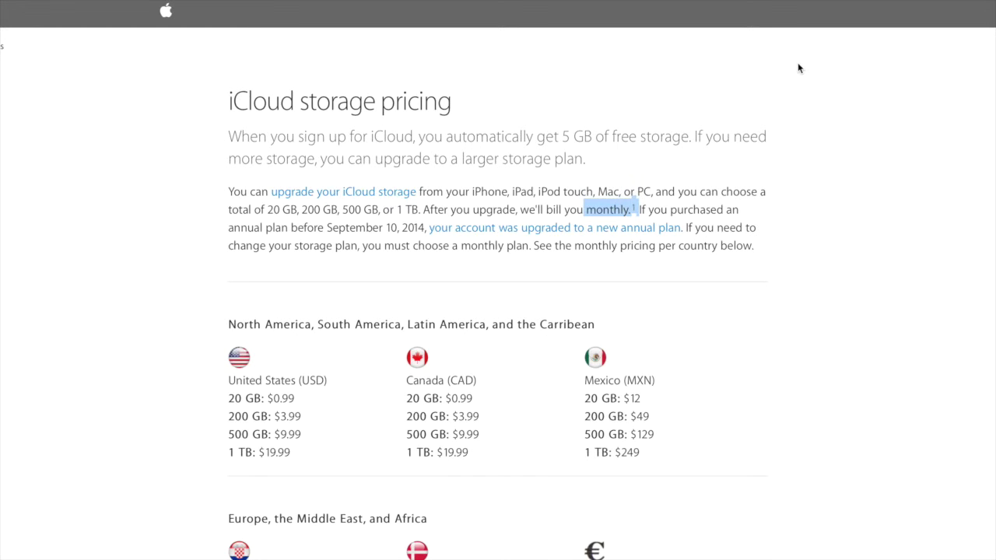
key(ctrl+super+f)
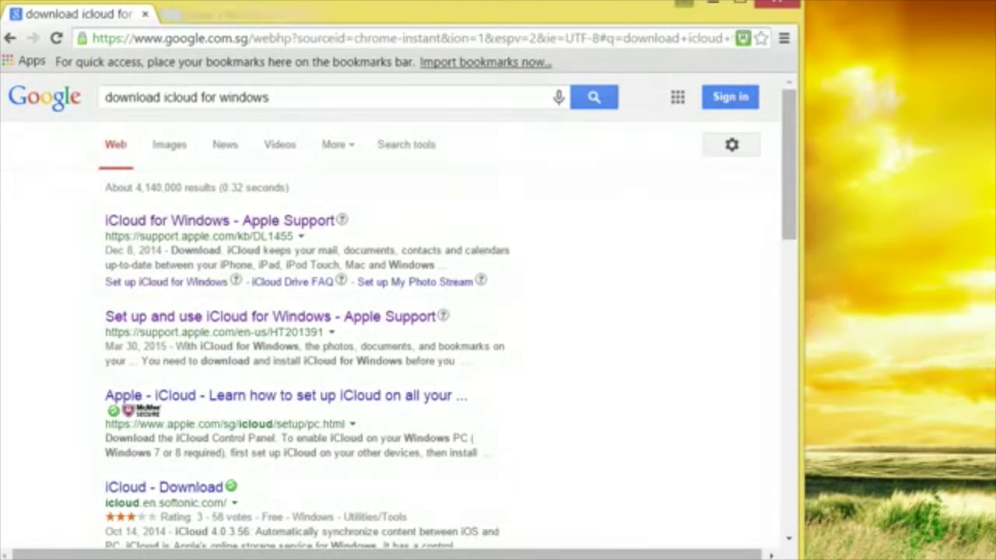
Open Apple's 'Set up and use iCloud for Windows' article and scroll to its setup steps
click(270, 316)
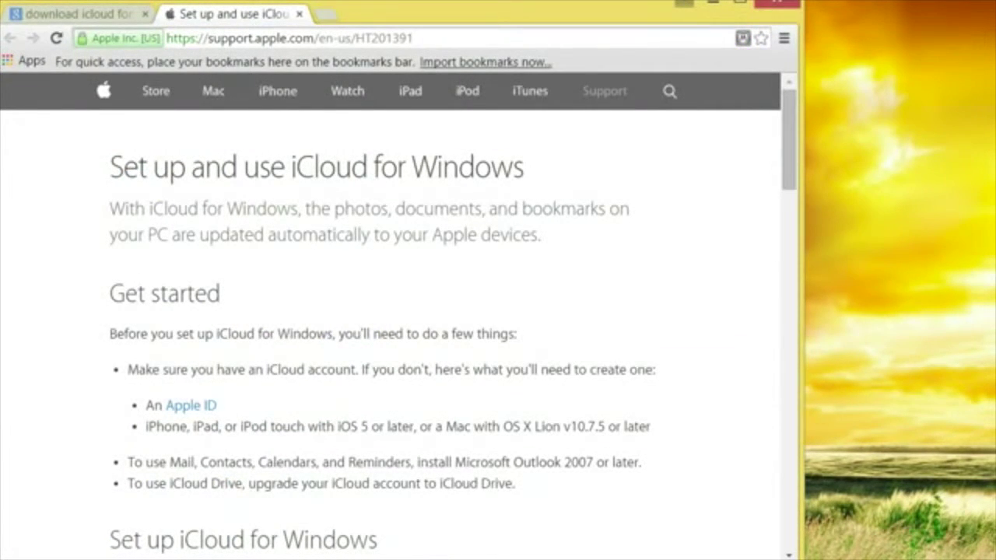
scroll(389, 311, down, 5)
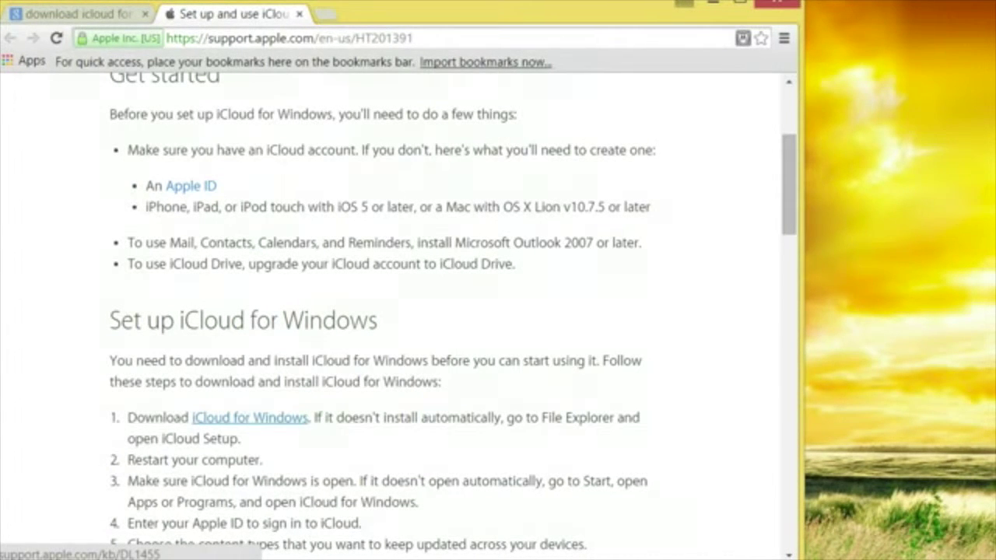
Download the iCloud for Windows installer icloudsetup.exe, reloading with F5 when the page fails
click(250, 418)
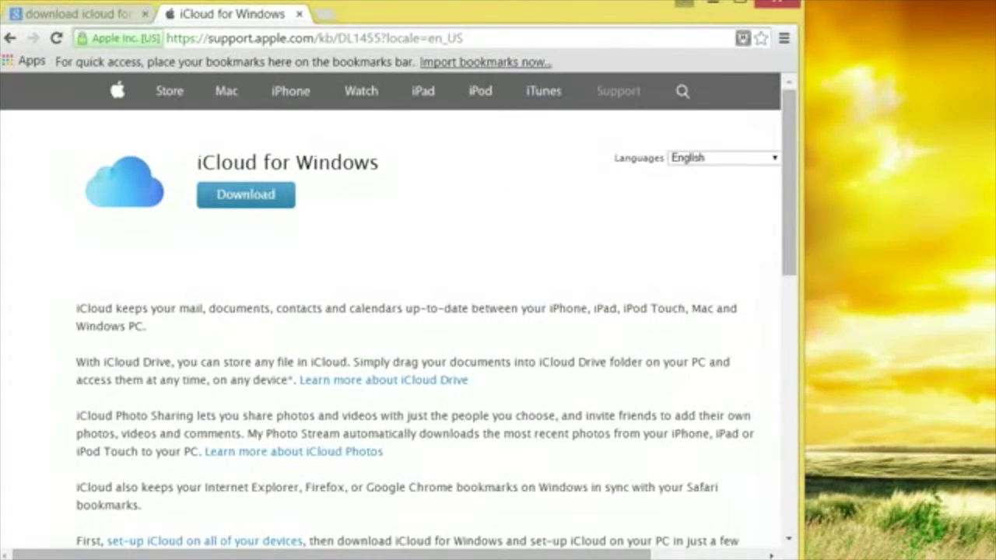
click(246, 195)
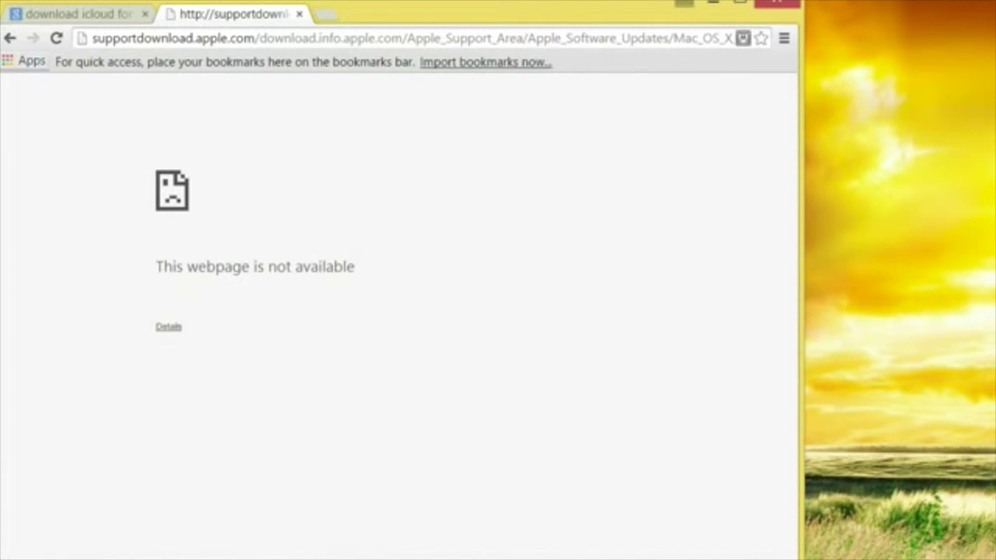
key(F5)
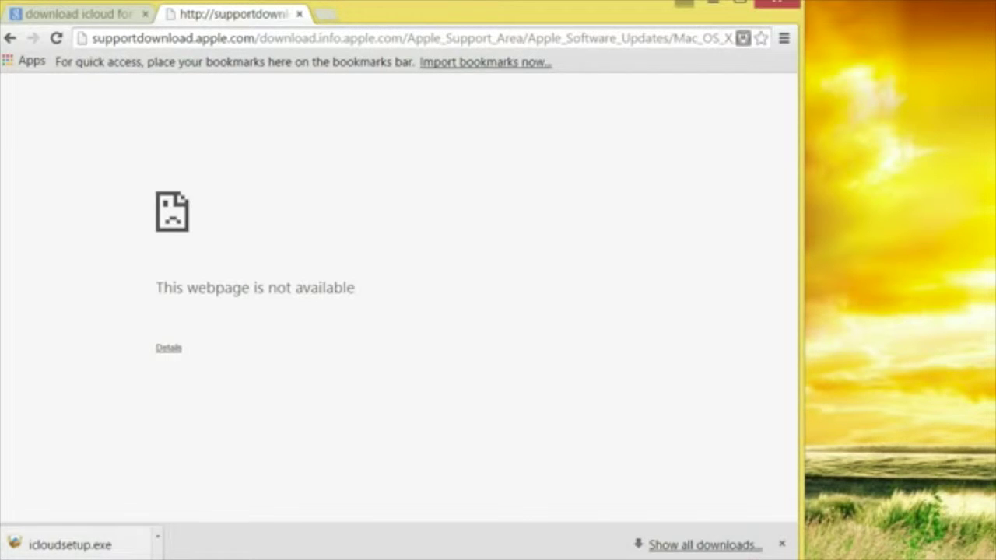
Run icloudsetup.exe past SmartScreen, accept the license, install iCloud for Windows, and agree to restart
click(70, 545)
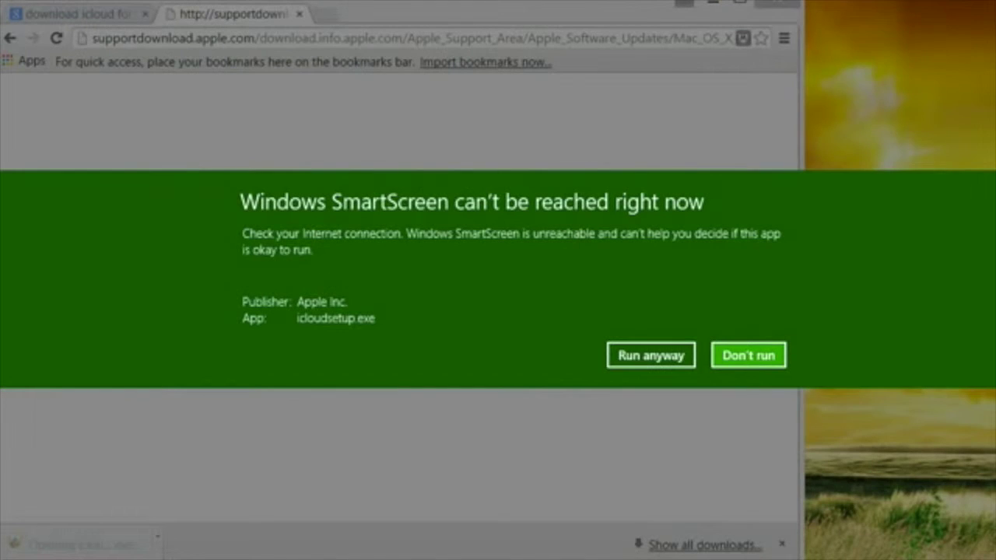
click(650, 355)
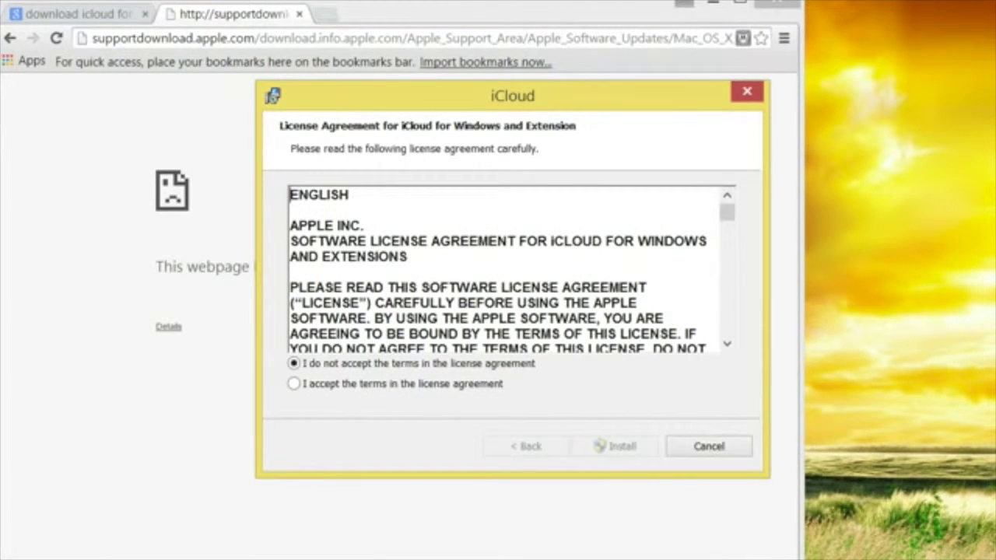
click(293, 383)
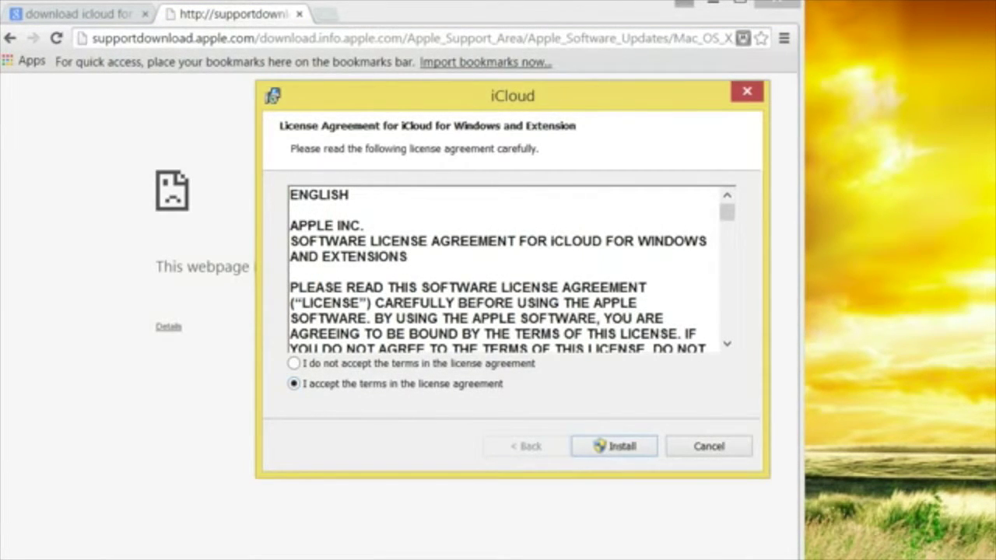
click(614, 446)
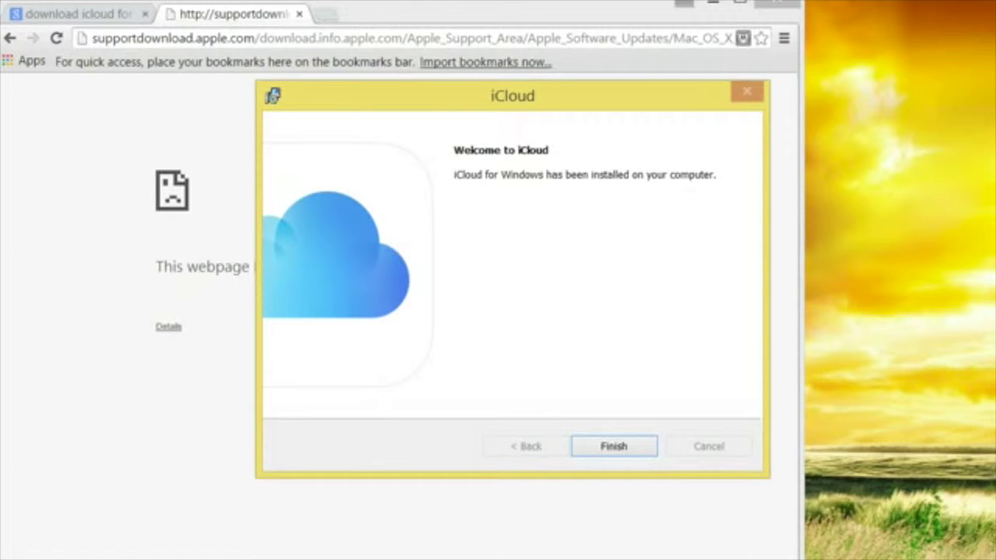
key(Return)
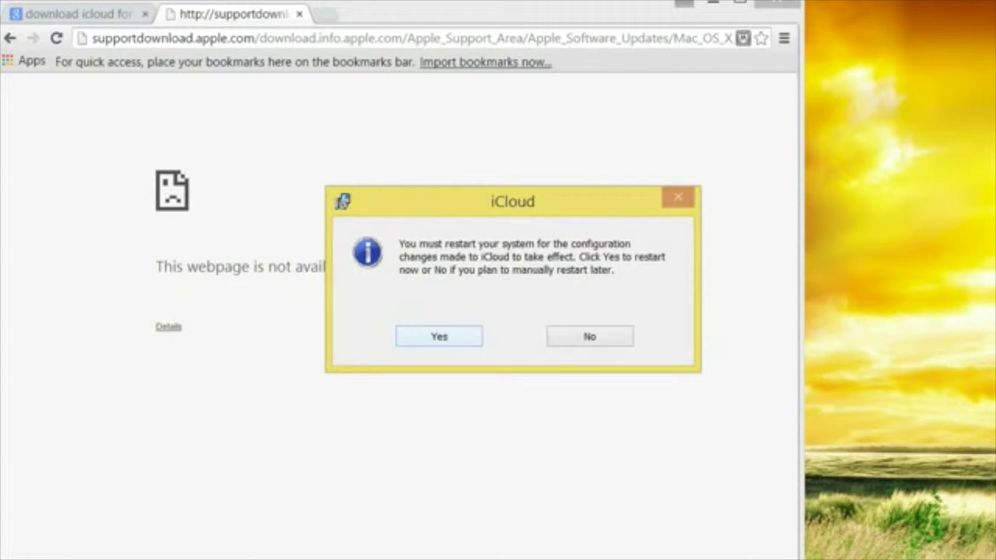
key(Return)
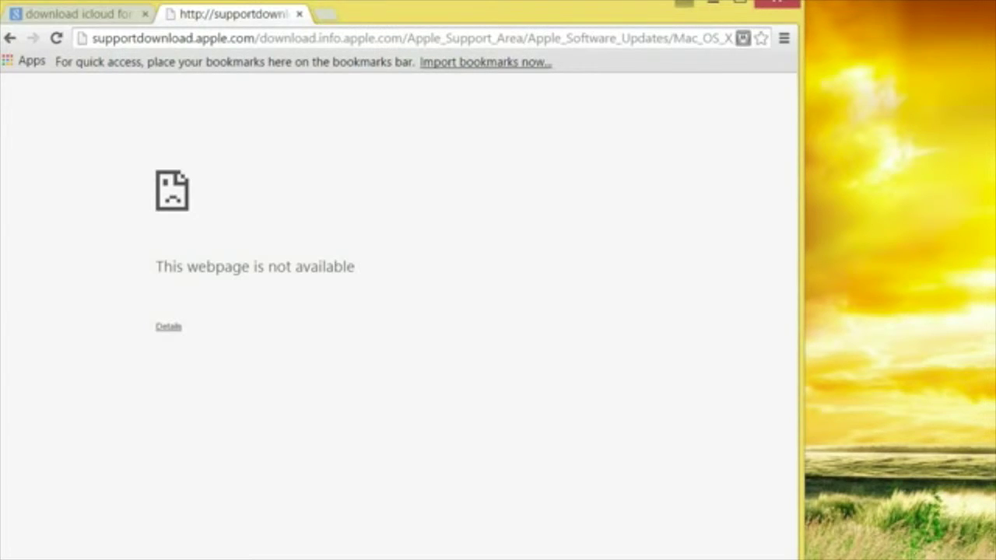
key(super+s)
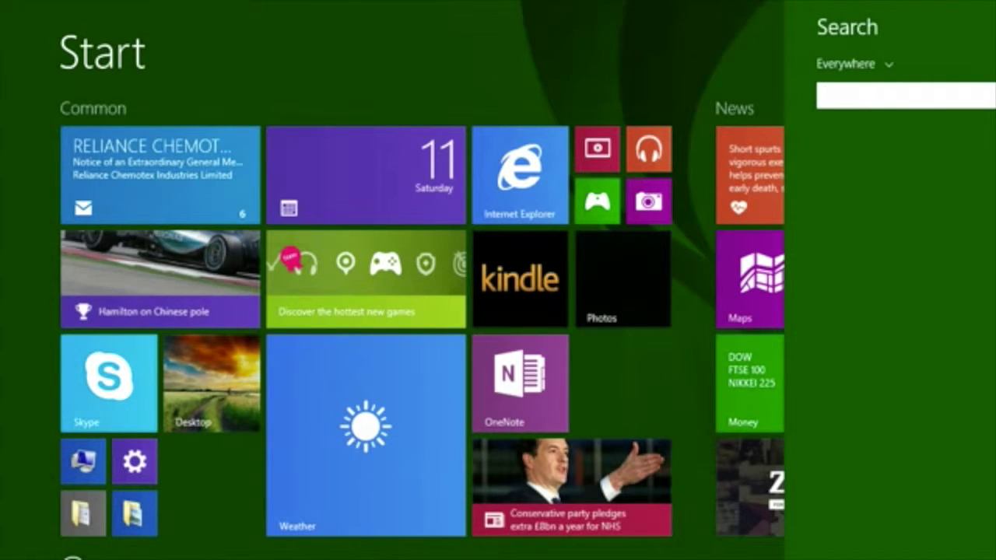
Search 'icloud' from Start and launch iCloud for Windows
text(icloud)
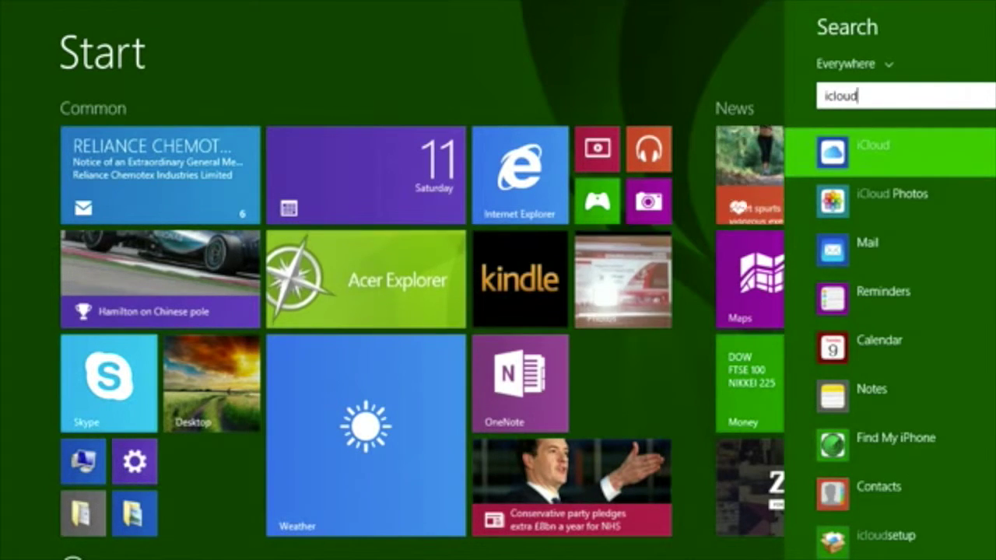
key(Return)
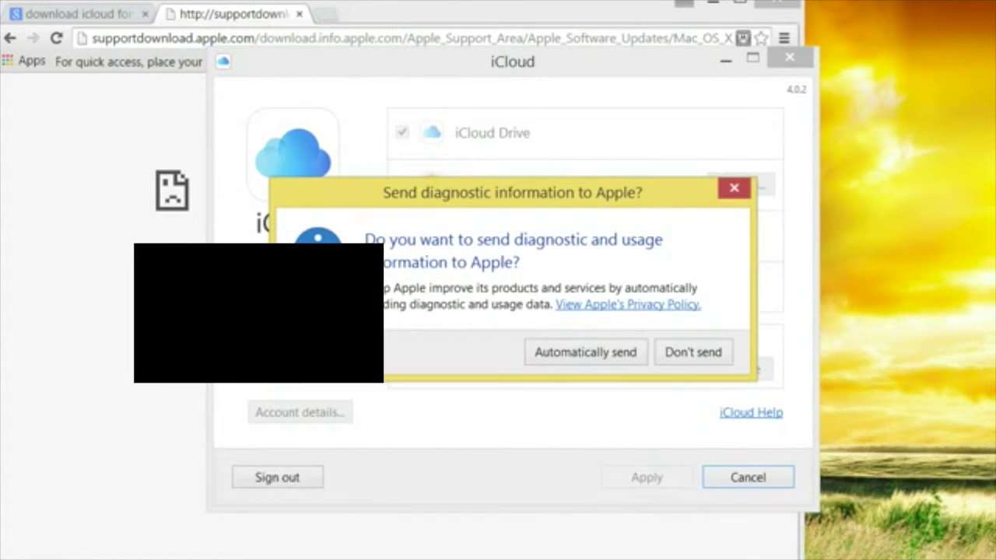
Decline diagnostics, apply iCloud Drive and Photos syncing with Bookmarks off, and close iCloud settings
key(Return)
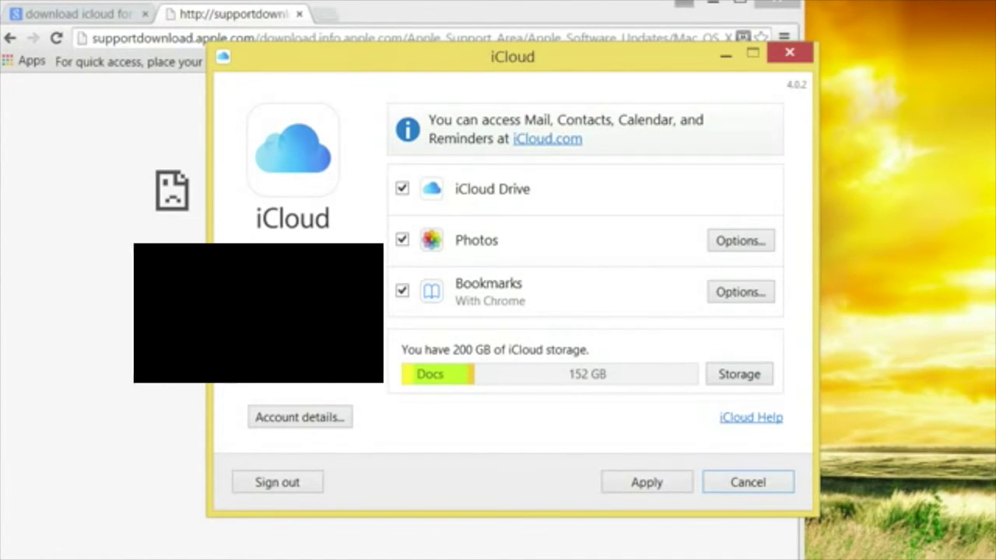
key(Return)
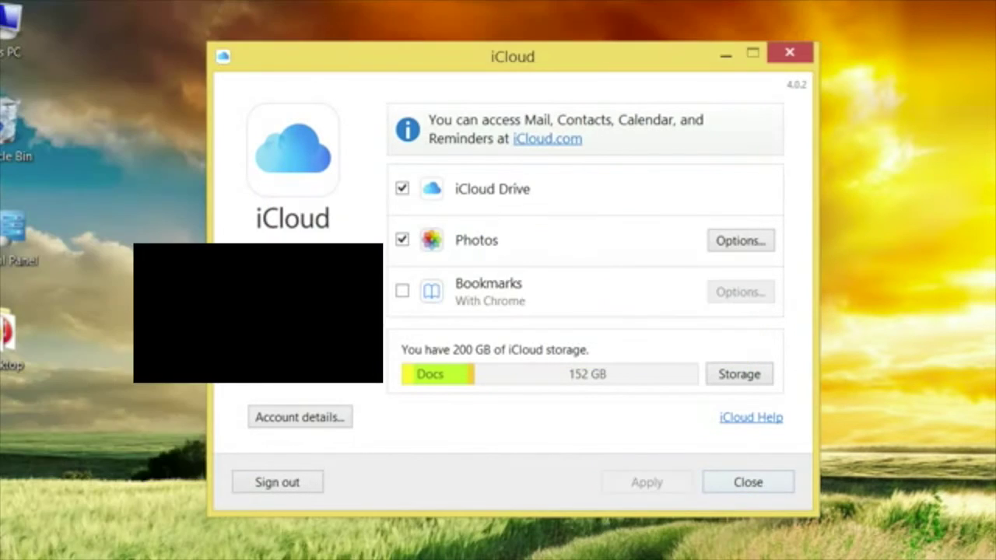
key(Return)
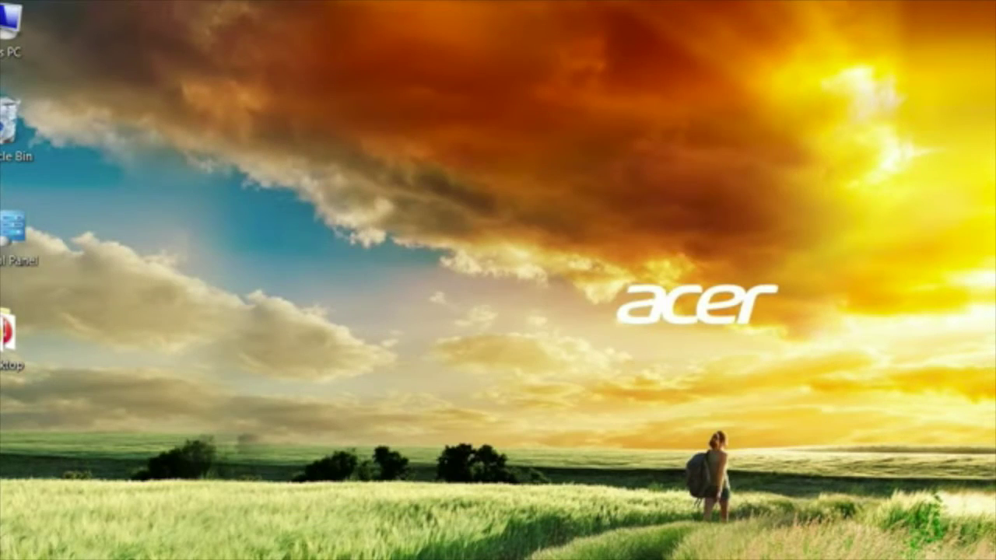
Open File Explorer with Win+E and go to the iCloud Drive folder
key(super+e)
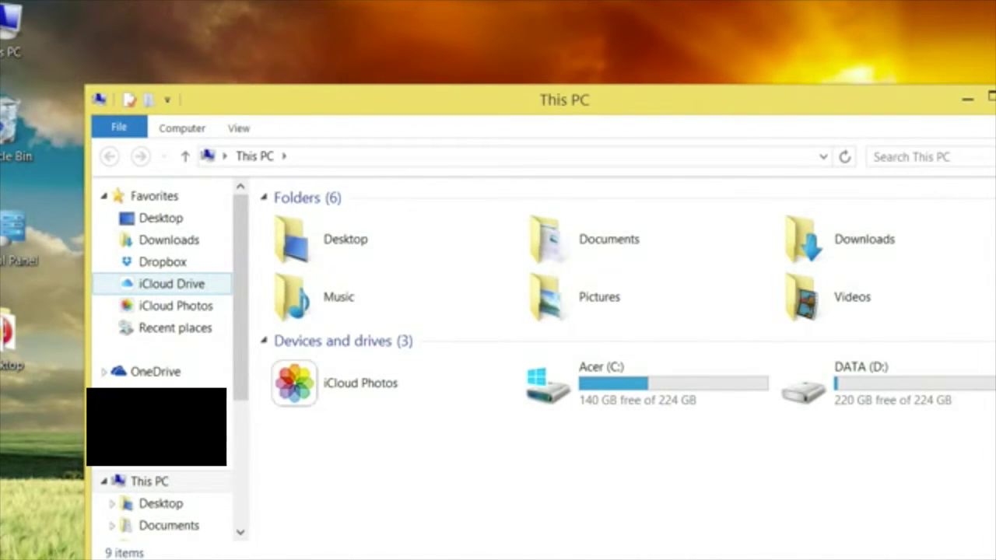
click(171, 283)
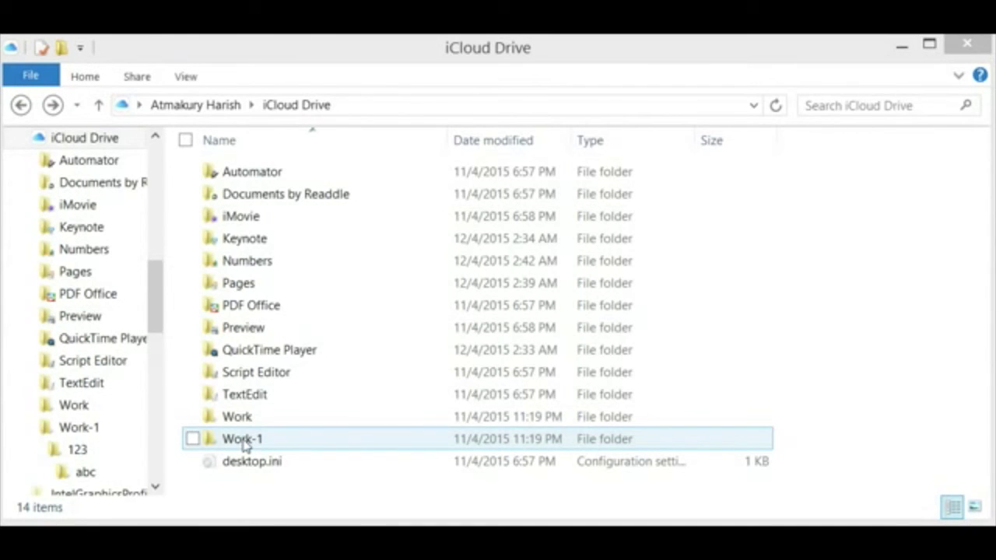
Navigate into Work-1, then 123, then the empty abc folder
double_click(243, 442)
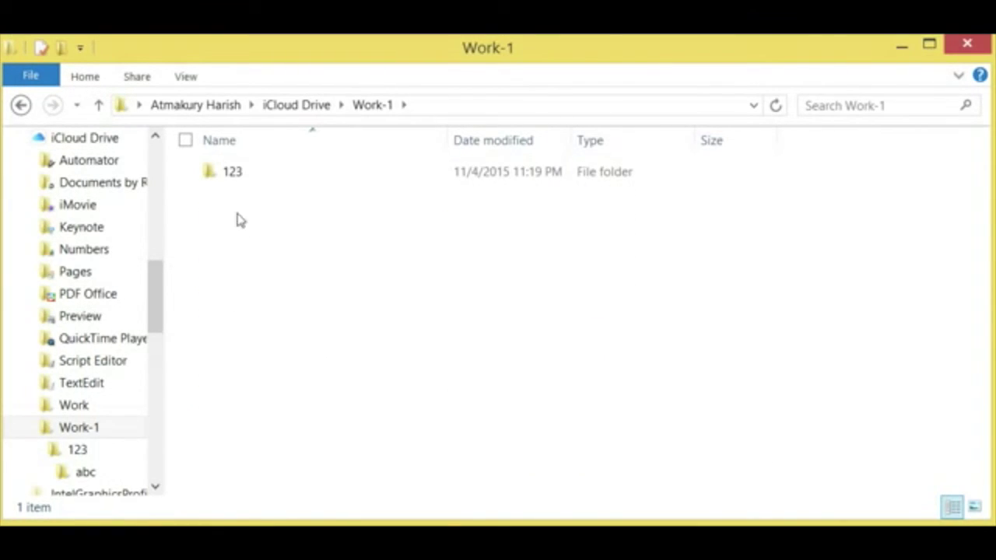
double_click(225, 175)
double_click(225, 175)
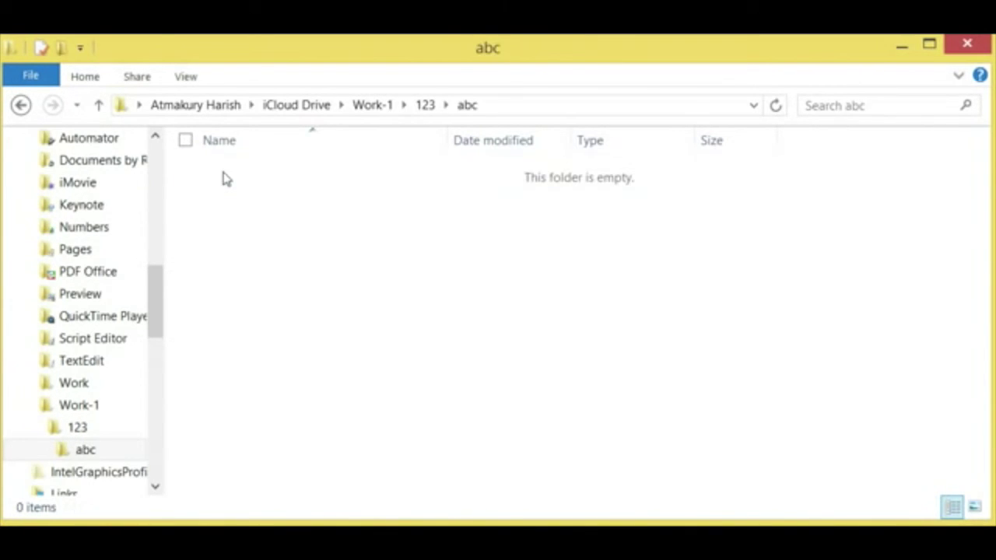